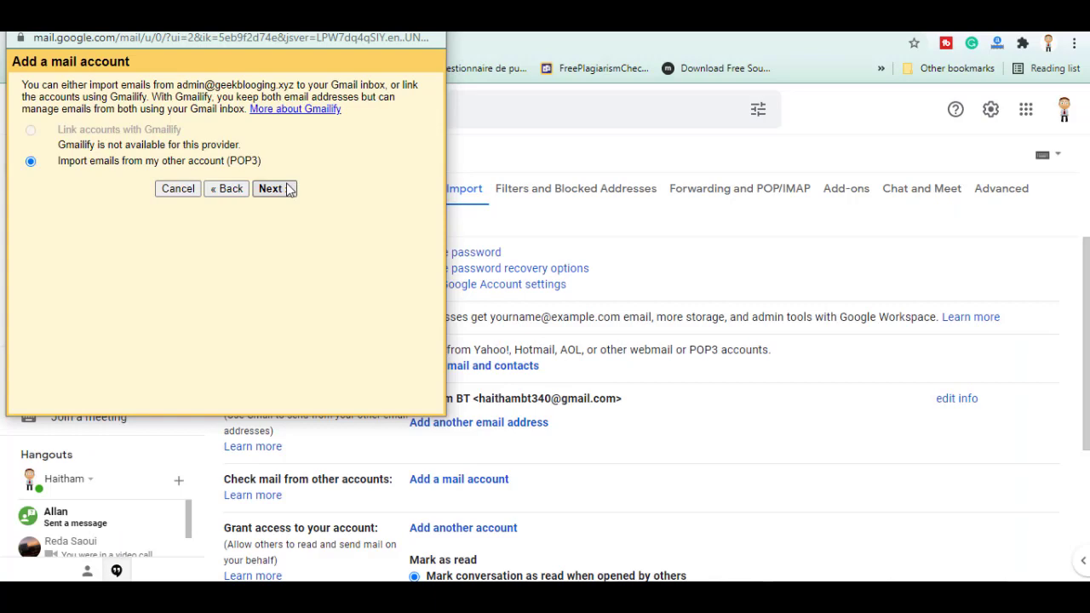
{"action": "left_click", "coordinate": [272, 187]}
{"action": "left_click", "coordinate": [214, 128]}
{"action": "type", "text": "@geekblogging.xyz"}
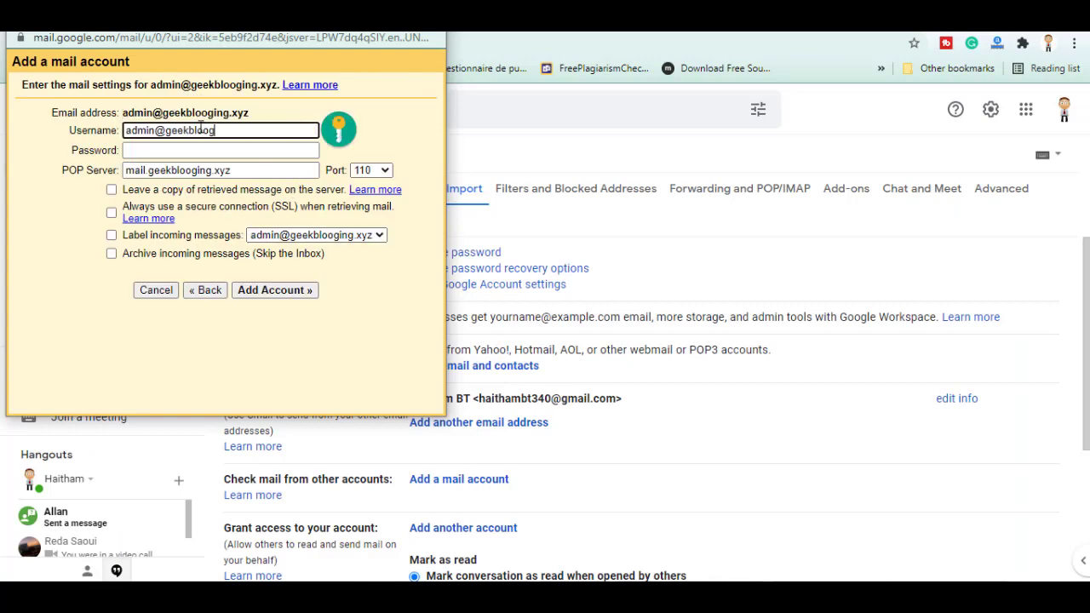
{"action": "key", "text": "Tab"}
Enter the mailbox password, then view the admin mailbox's connection settings in hPanel
{"action": "type", "text": "************"}
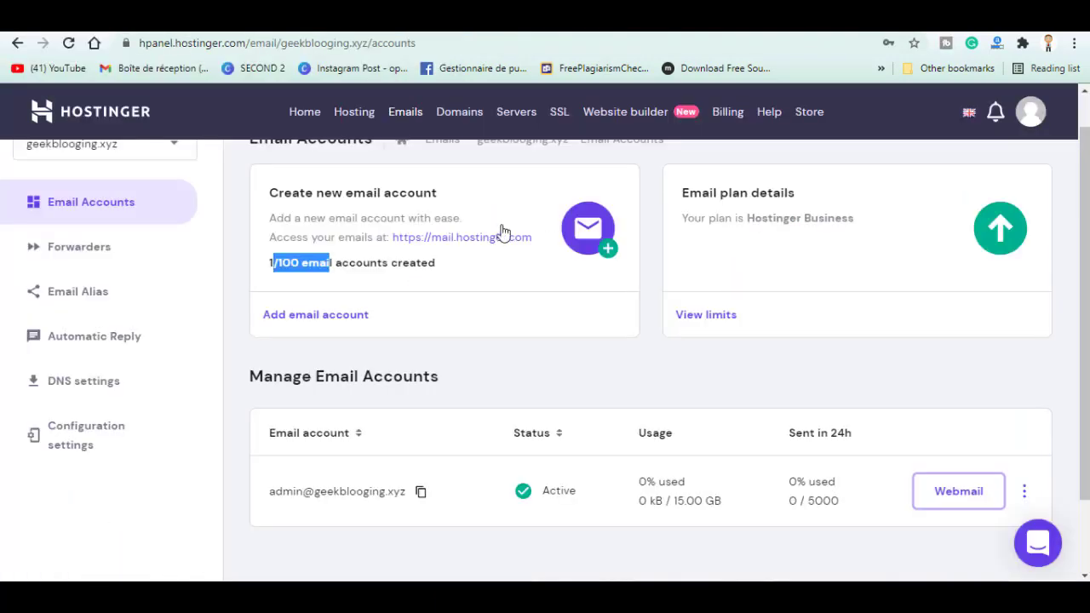
{"action": "left_click", "coordinate": [1037, 491]}
{"action": "left_click", "coordinate": [914, 264]}
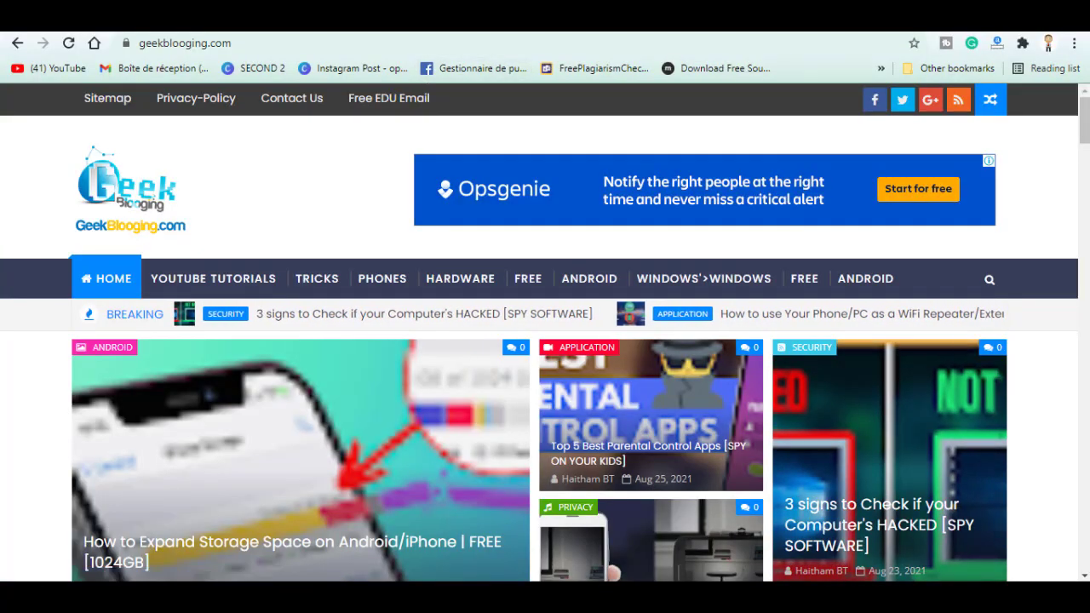
On the Hostinger site, compare the Single ($1.39), Premium ($2.59) and Business ($3.99) hosting plans
{"action": "key", "text": "ctrl+Tab"}
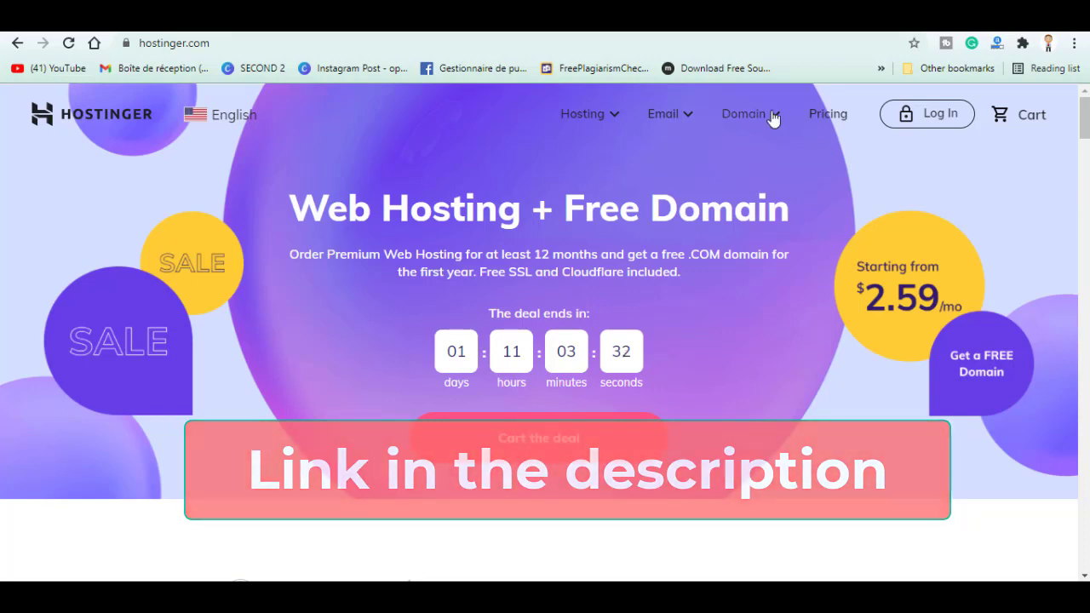
{"action": "scroll", "coordinate": [545, 332], "scroll_direction": "down", "scroll_amount": 6}
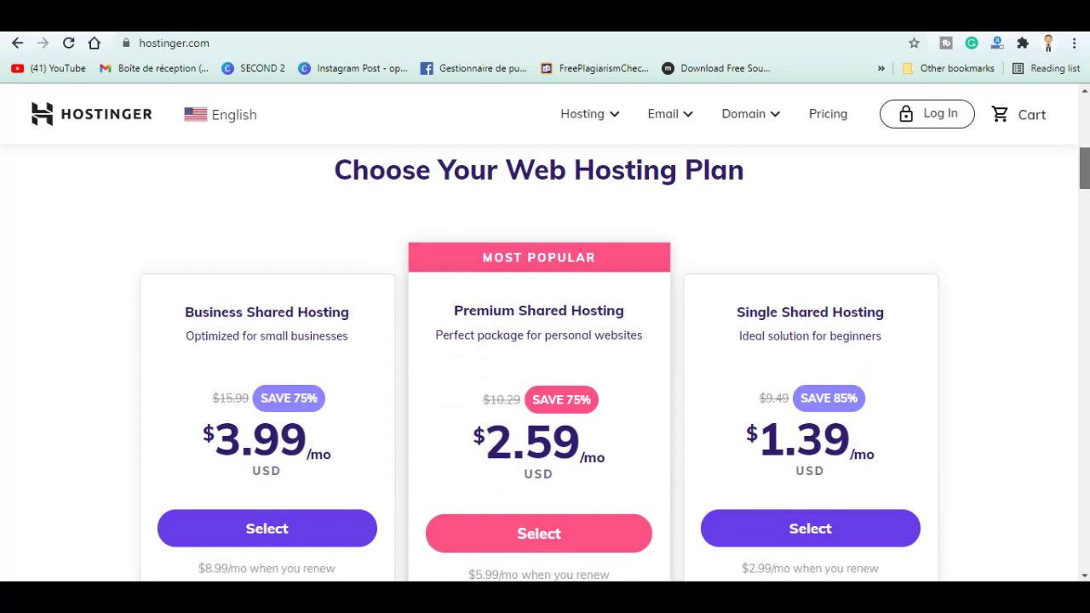
{"action": "scroll", "coordinate": [545, 363], "scroll_direction": "down", "scroll_amount": 1}
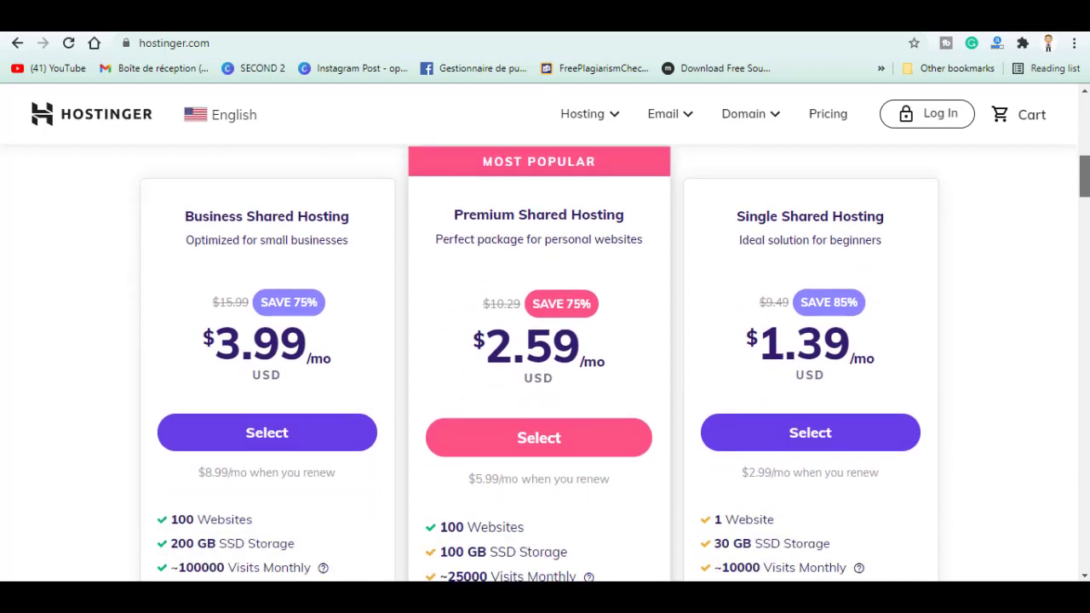
{"action": "scroll", "coordinate": [545, 363], "scroll_direction": "down", "scroll_amount": 1}
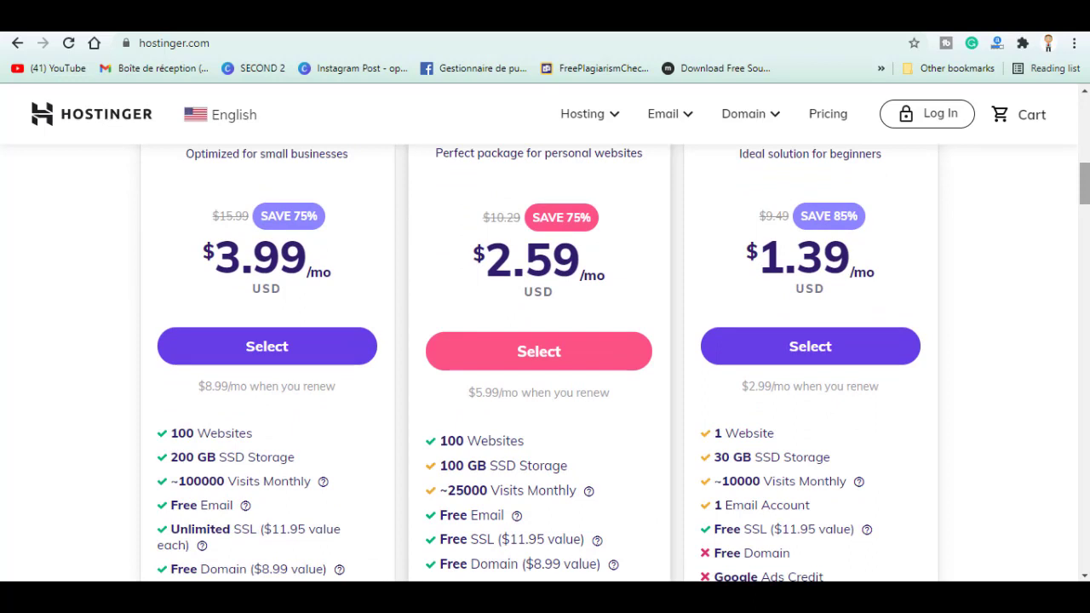
{"action": "scroll", "coordinate": [545, 362], "scroll_direction": "down", "scroll_amount": 1}
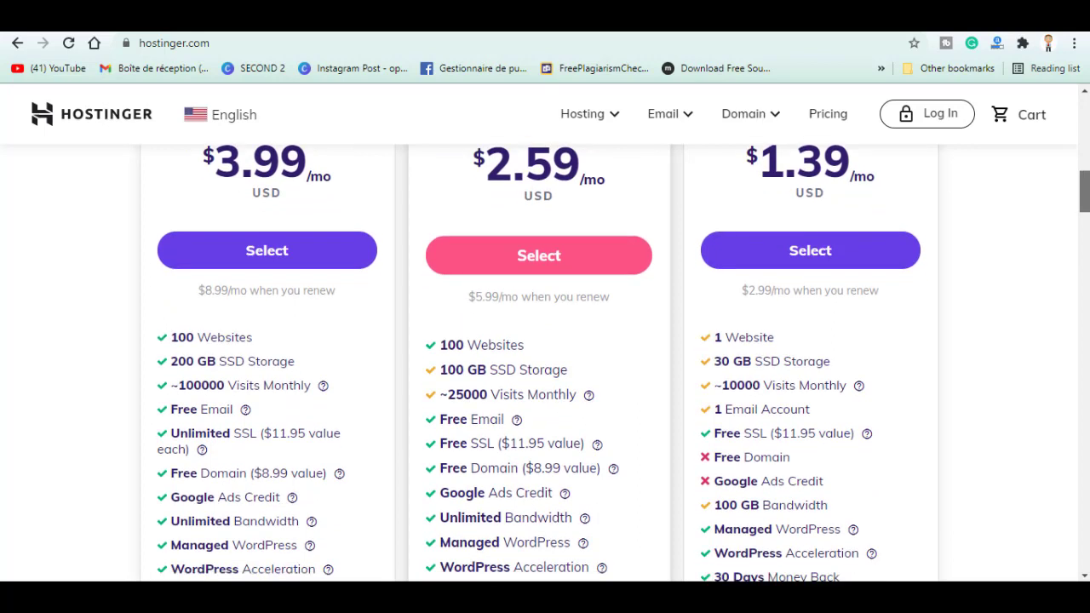
{"action": "scroll", "coordinate": [545, 363], "scroll_direction": "down", "scroll_amount": 1}
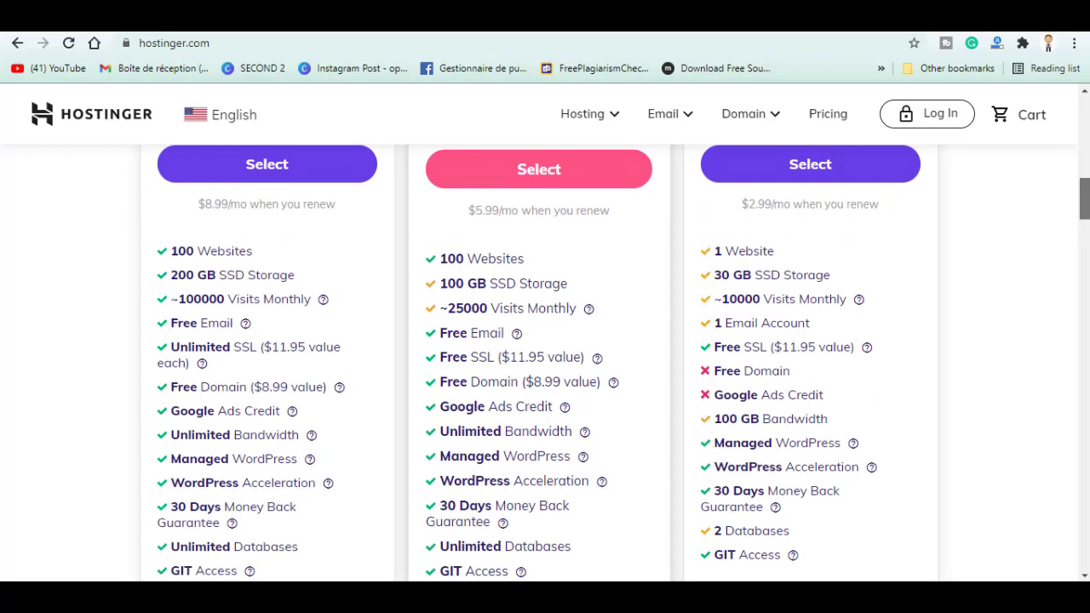
{"action": "scroll", "coordinate": [544, 362], "scroll_direction": "up", "scroll_amount": 3}
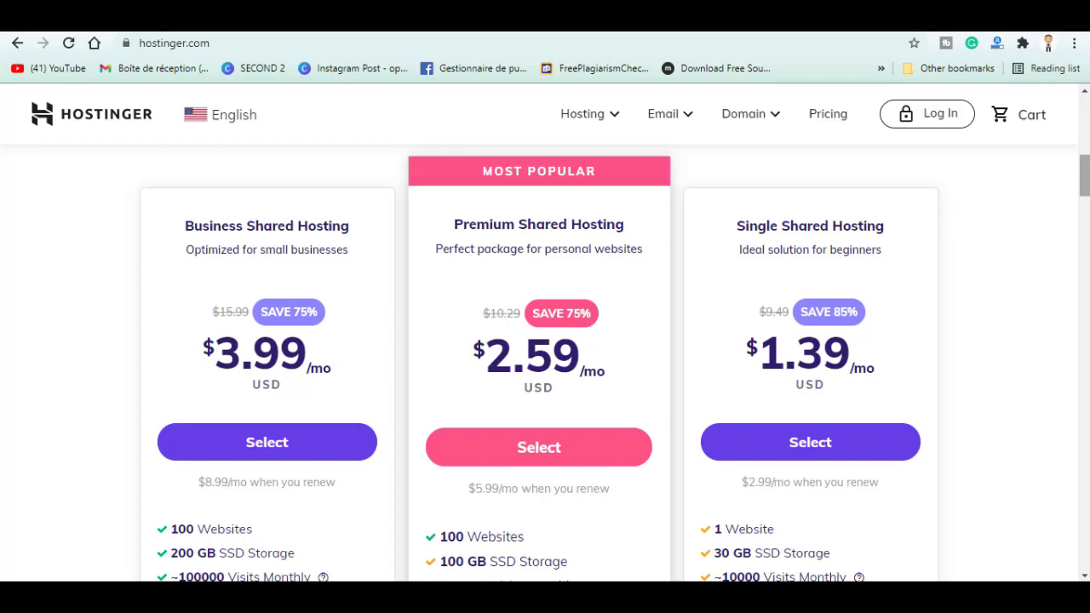
{"action": "scroll", "coordinate": [513, 238], "scroll_direction": "down", "scroll_amount": 3}
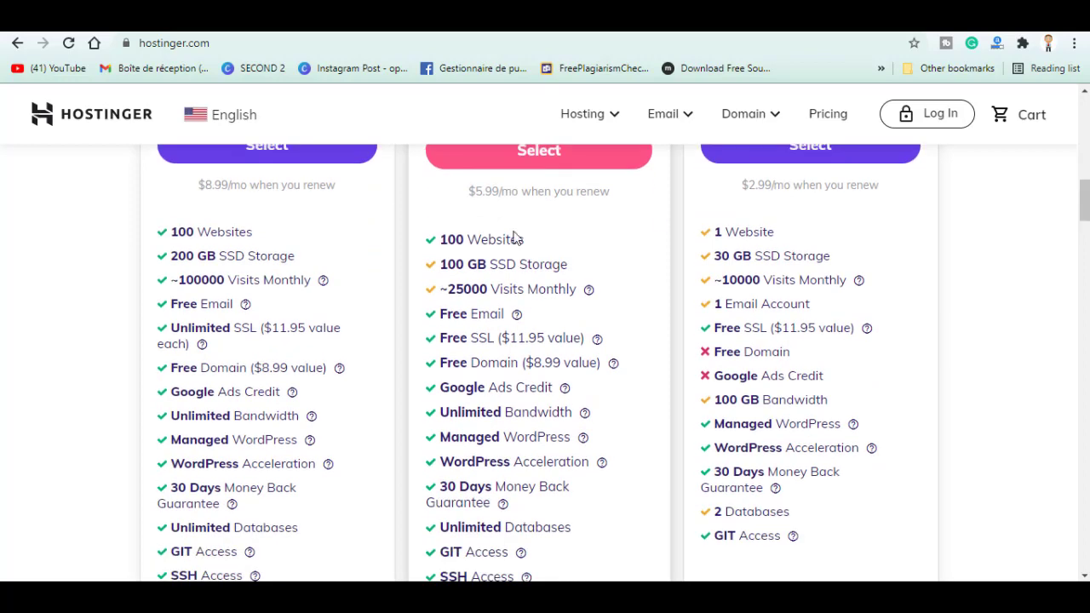
{"action": "mouse_move", "coordinate": [516, 316]}
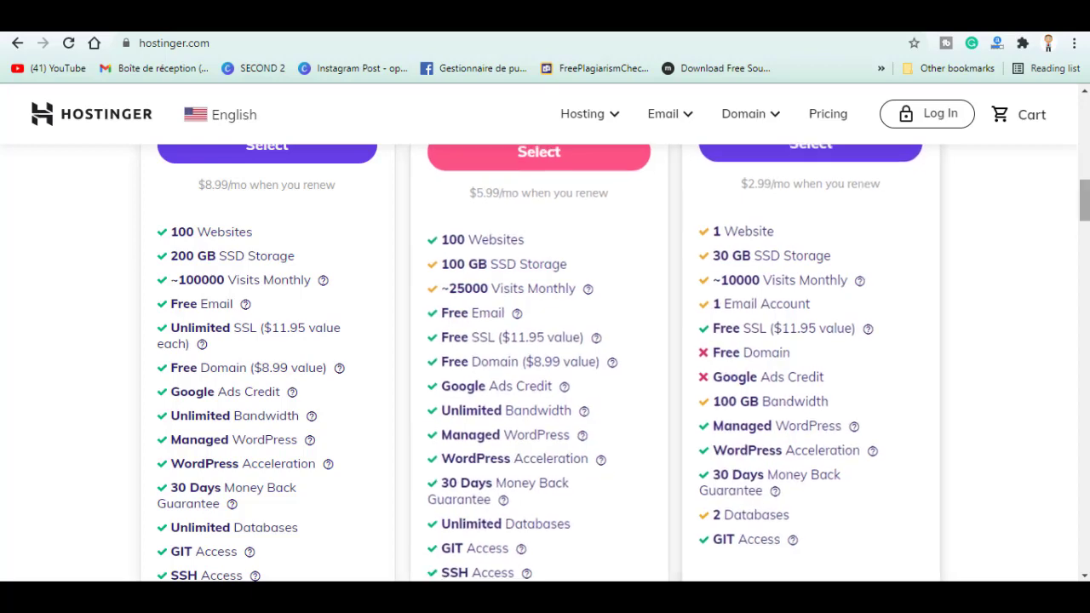
{"action": "scroll", "coordinate": [771, 303], "scroll_direction": "up", "scroll_amount": 2}
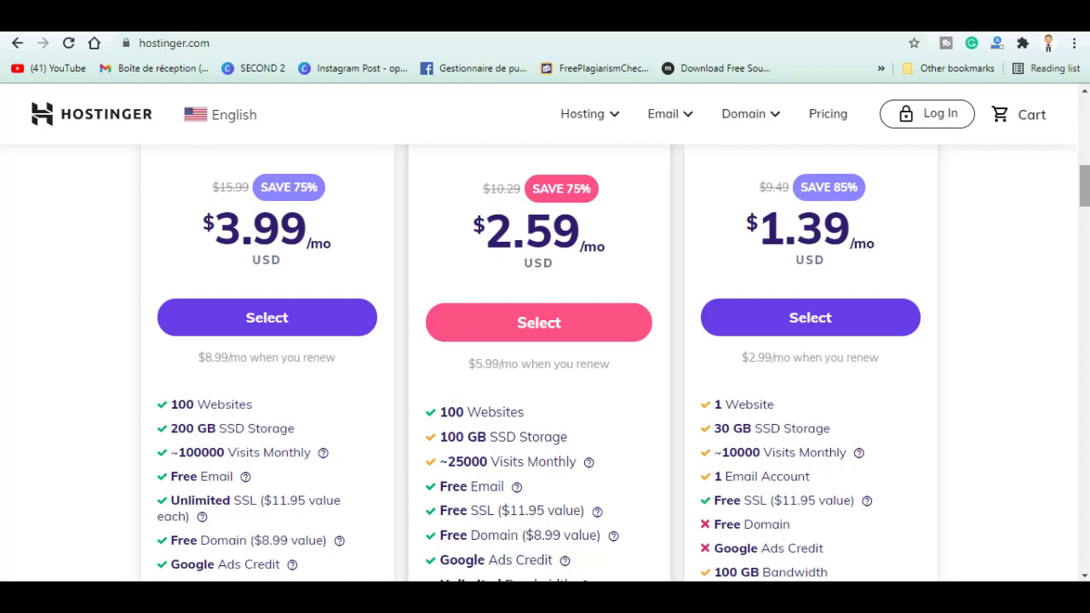
{"action": "scroll", "coordinate": [624, 373], "scroll_direction": "up", "scroll_amount": 1}
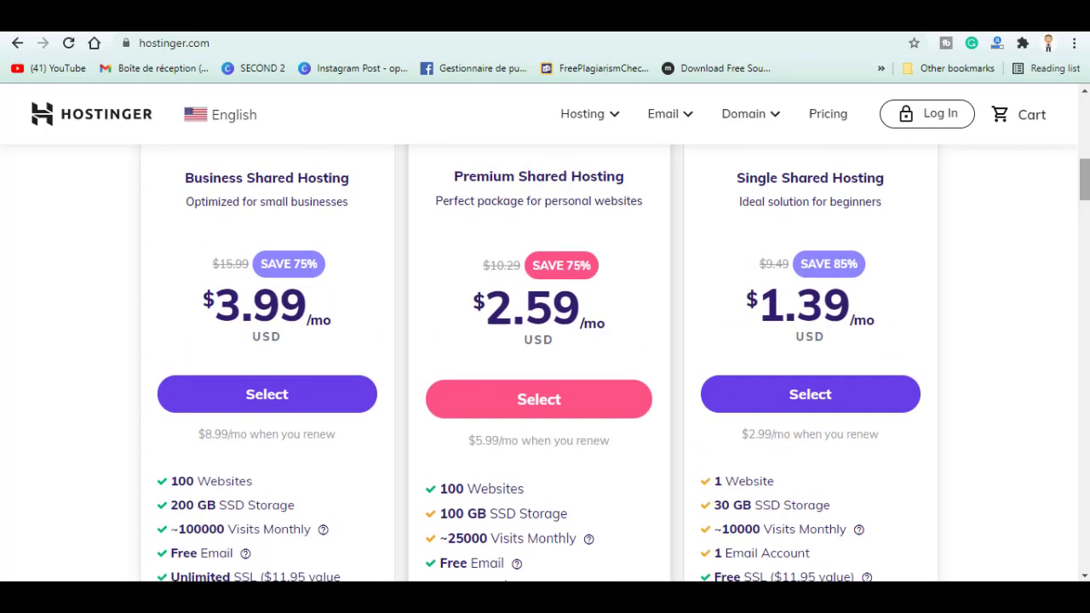
{"action": "scroll", "coordinate": [545, 363], "scroll_direction": "down", "scroll_amount": 1}
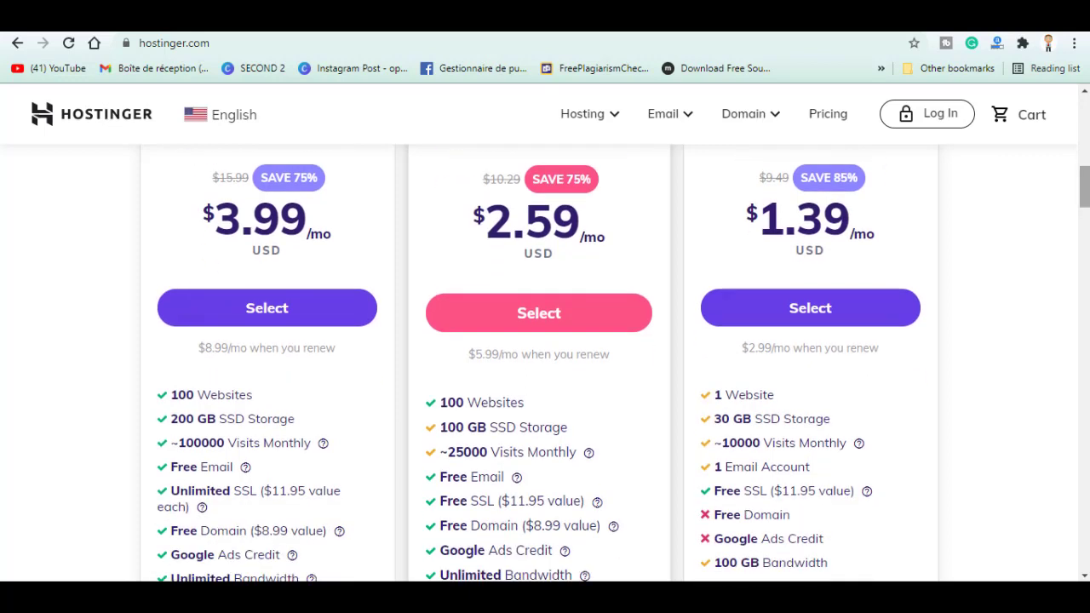
{"action": "scroll", "coordinate": [545, 363], "scroll_direction": "down", "scroll_amount": 1}
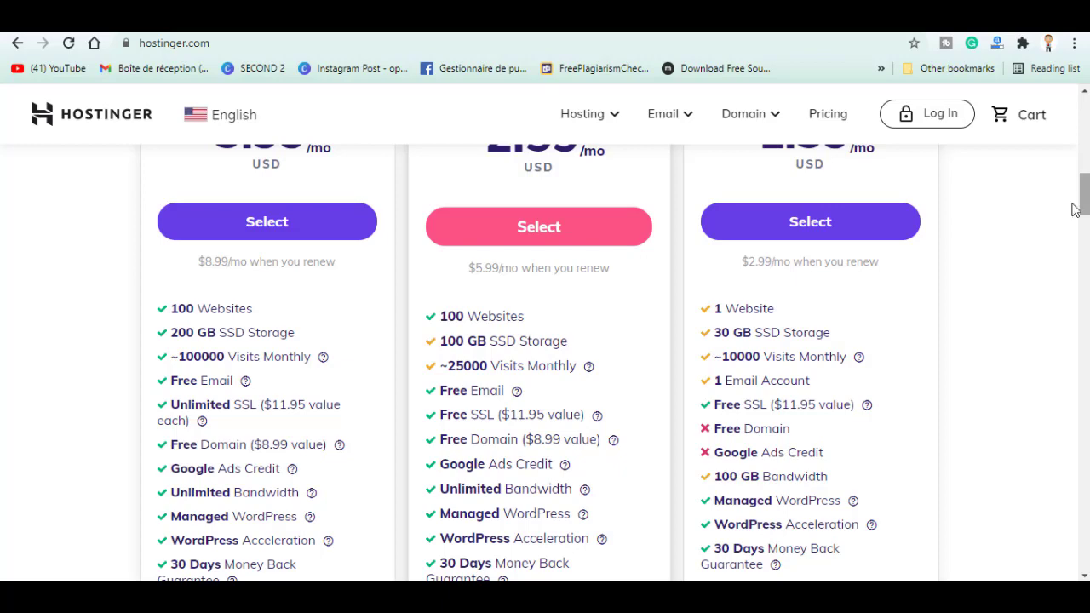
{"action": "left_click", "coordinate": [619, 225]}
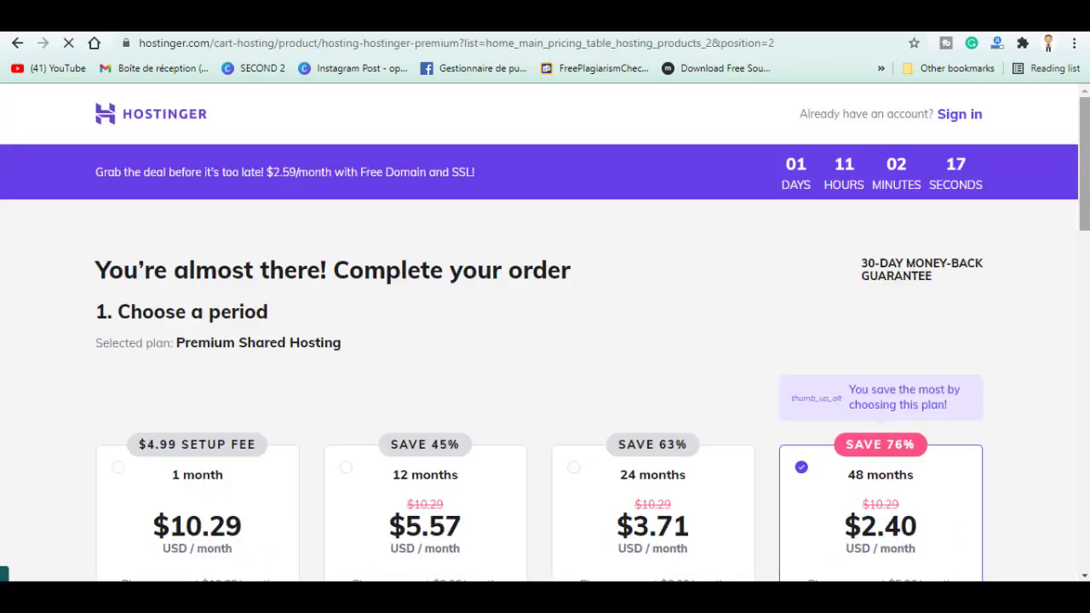
{"action": "scroll", "coordinate": [545, 332], "scroll_direction": "down", "scroll_amount": 5}
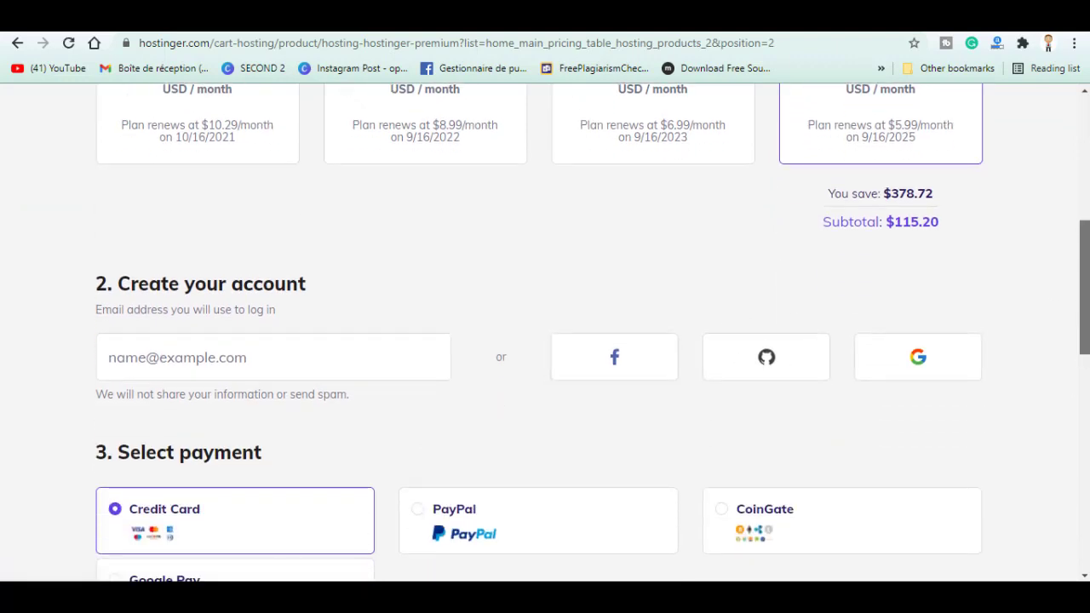
{"action": "scroll", "coordinate": [262, 342], "scroll_direction": "down", "scroll_amount": 2}
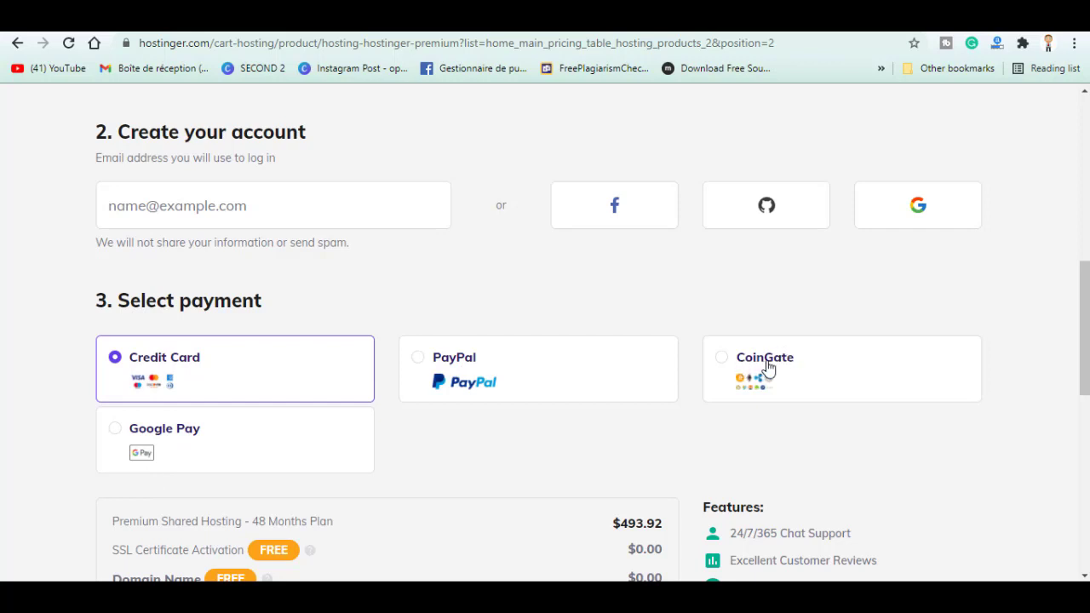
{"action": "scroll", "coordinate": [766, 366], "scroll_direction": "down", "scroll_amount": 4}
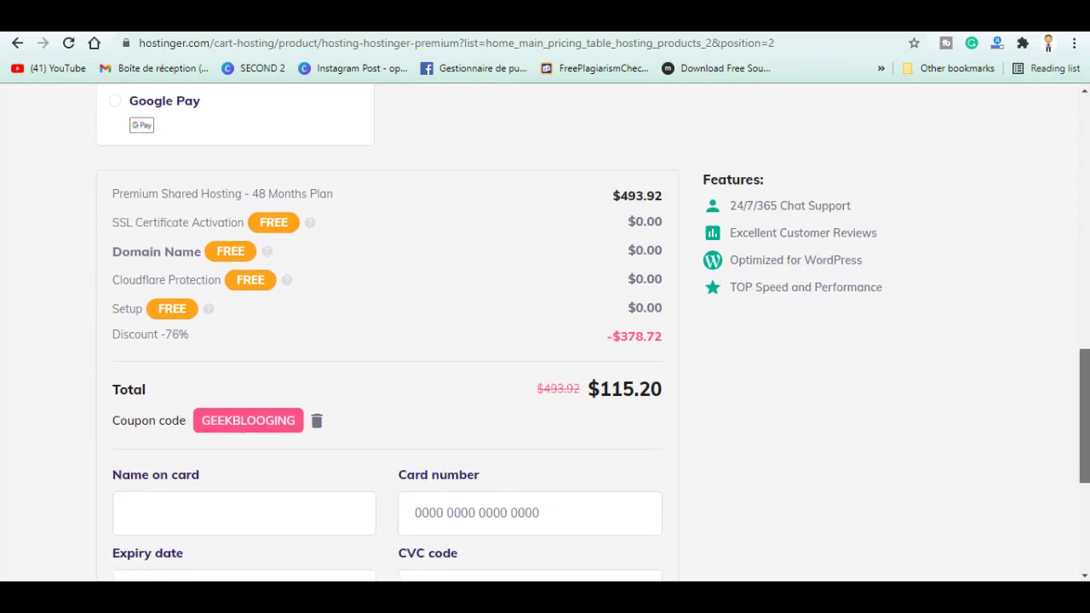
{"action": "scroll", "coordinate": [1088, 482], "scroll_direction": "down", "scroll_amount": 3}
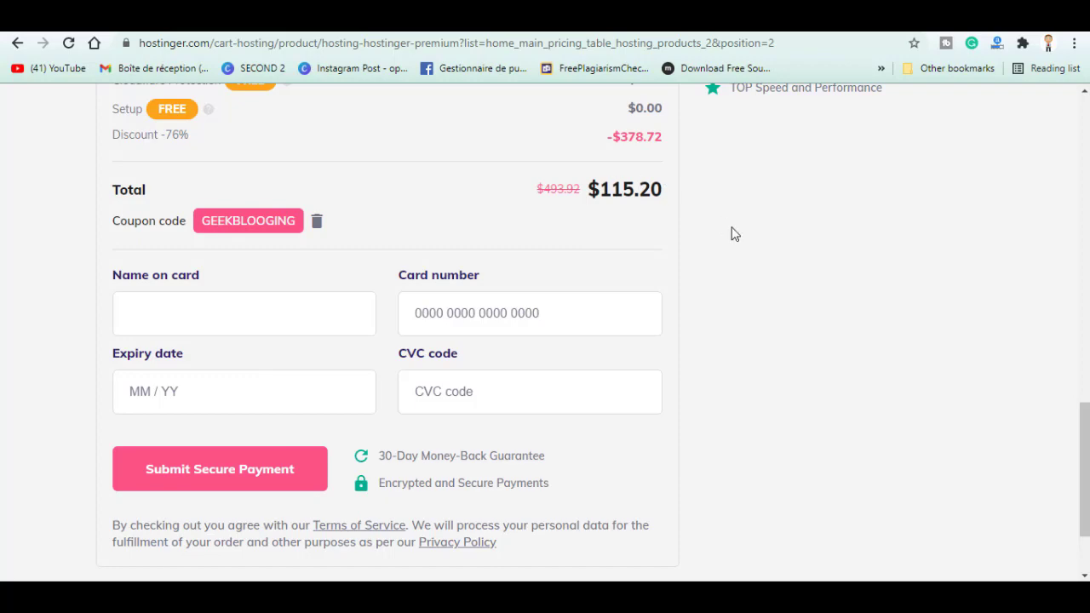
{"action": "left_click_drag", "start_coordinate": [1084, 469], "coordinate": [1083, 165]}
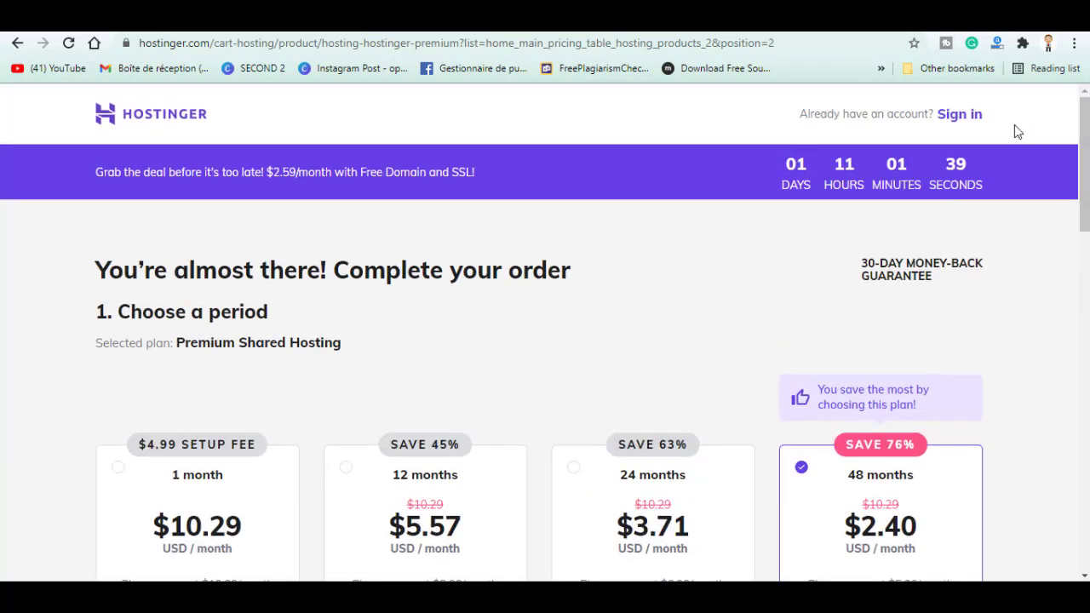
Log in to Hostinger and switch from yourfuturecity.com to the geekblogging.xyz hosting account
{"action": "left_click", "coordinate": [966, 116]}
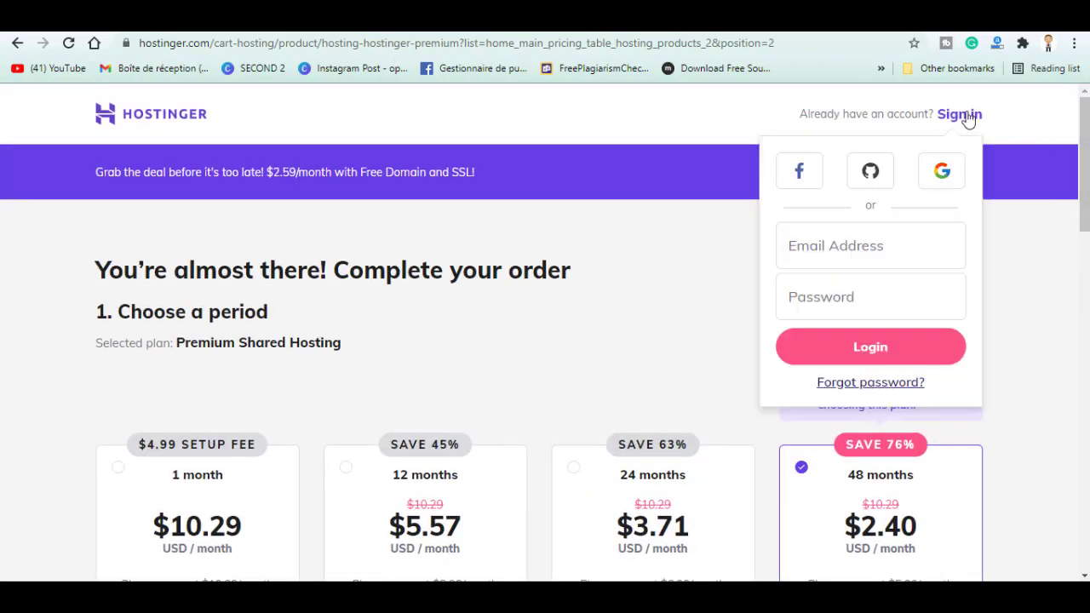
{"action": "left_click", "coordinate": [857, 346]}
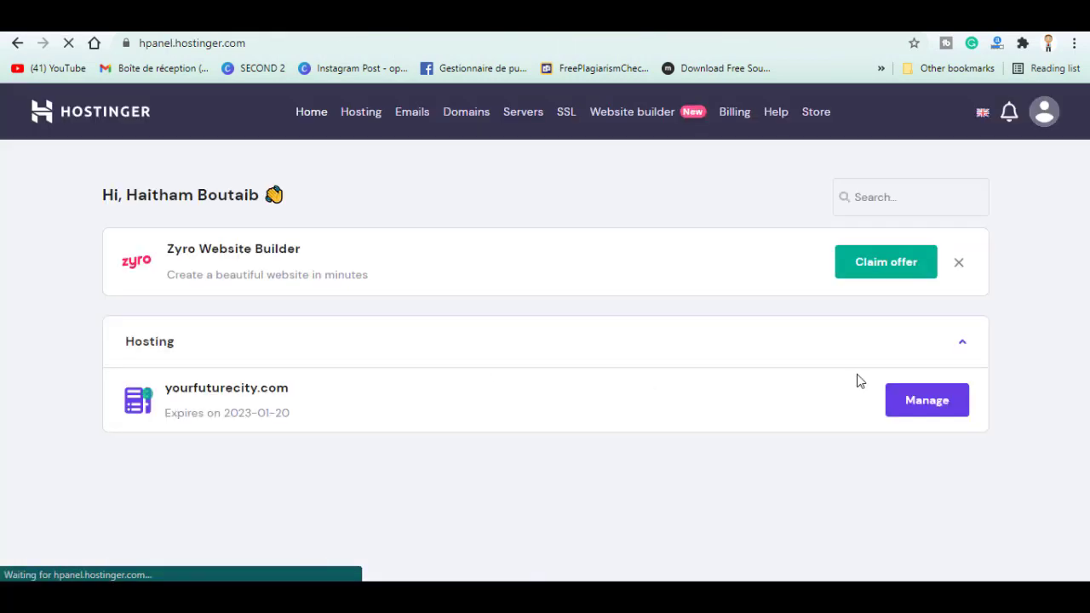
{"action": "left_click", "coordinate": [942, 398]}
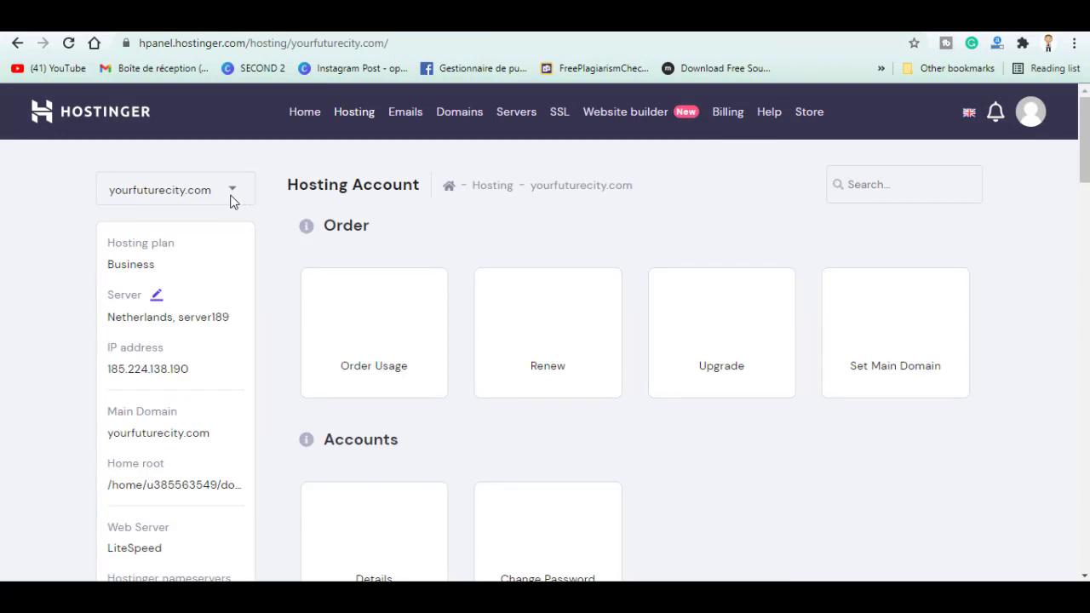
{"action": "left_click", "coordinate": [230, 198]}
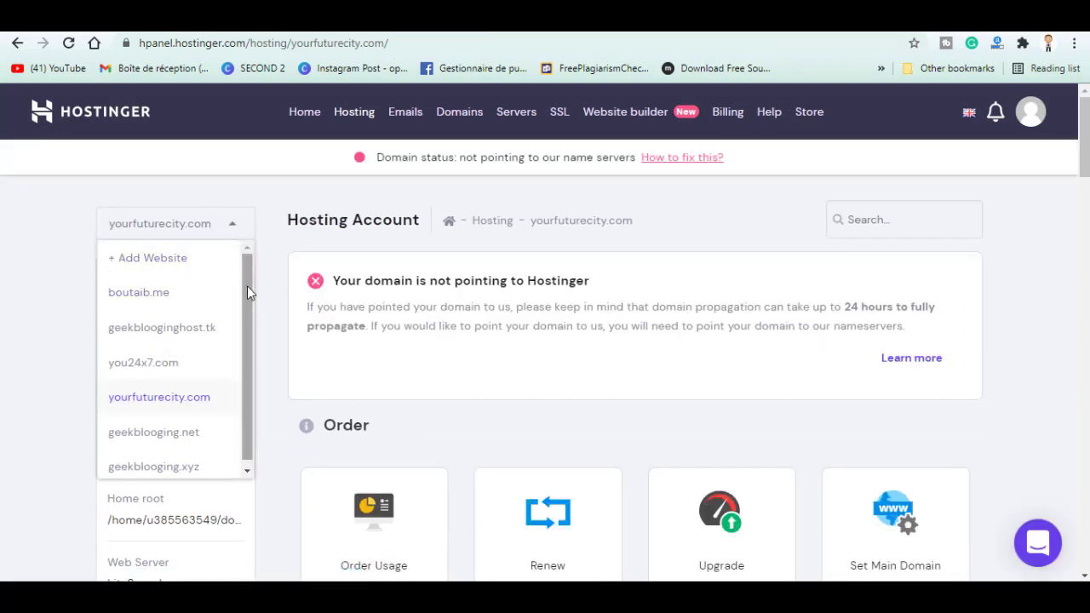
{"action": "left_click", "coordinate": [162, 436]}
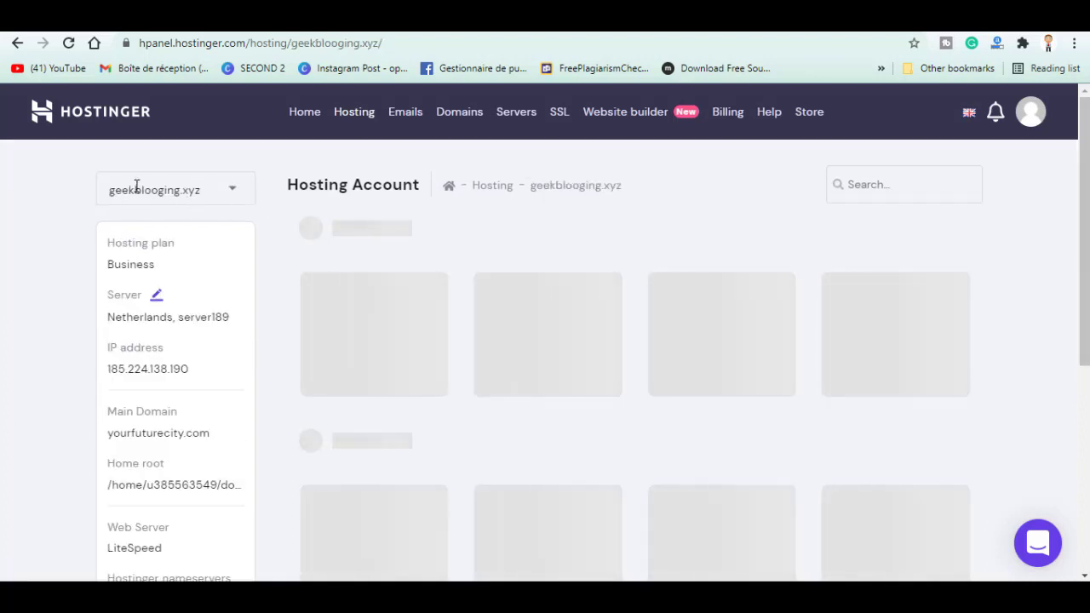
{"action": "scroll", "coordinate": [385, 194], "scroll_direction": "down", "scroll_amount": 7}
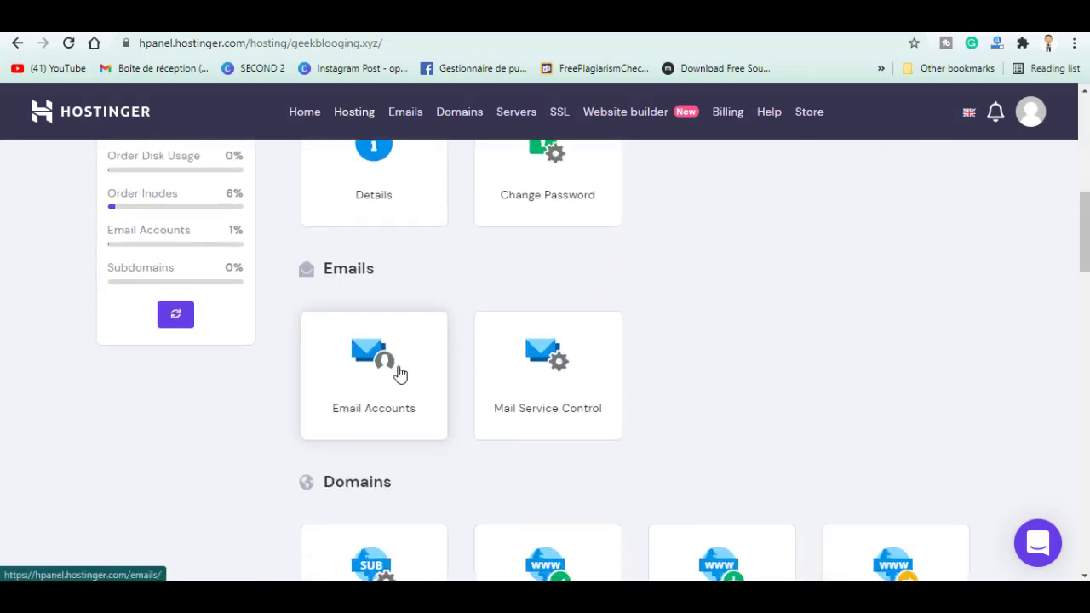
{"action": "left_click", "coordinate": [399, 372]}
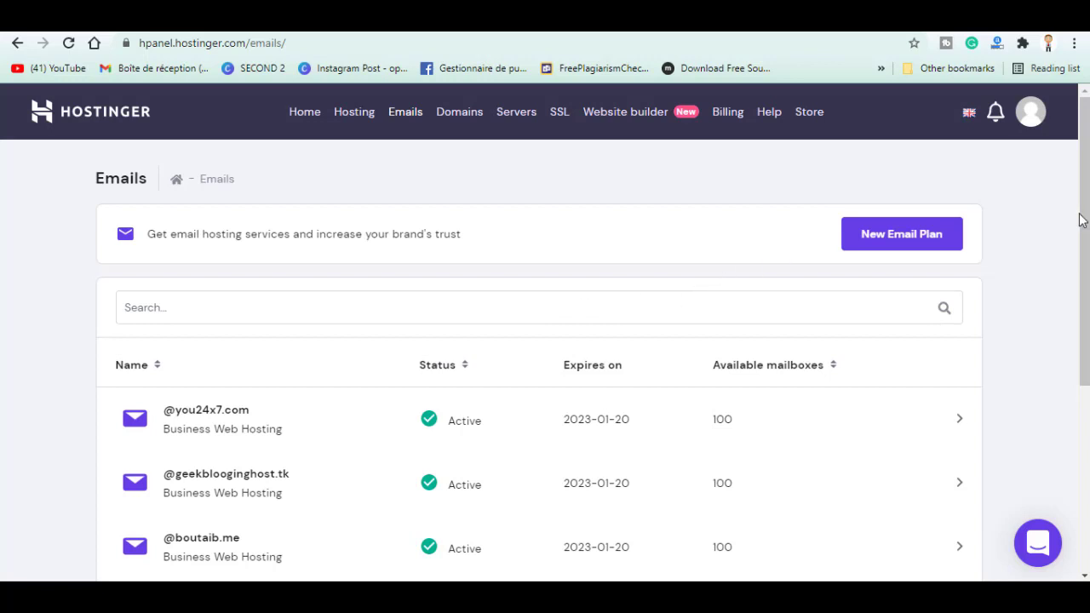
{"action": "scroll", "coordinate": [1083, 220], "scroll_direction": "down", "scroll_amount": 1}
{"action": "scroll", "coordinate": [594, 360], "scroll_direction": "down", "scroll_amount": 2}
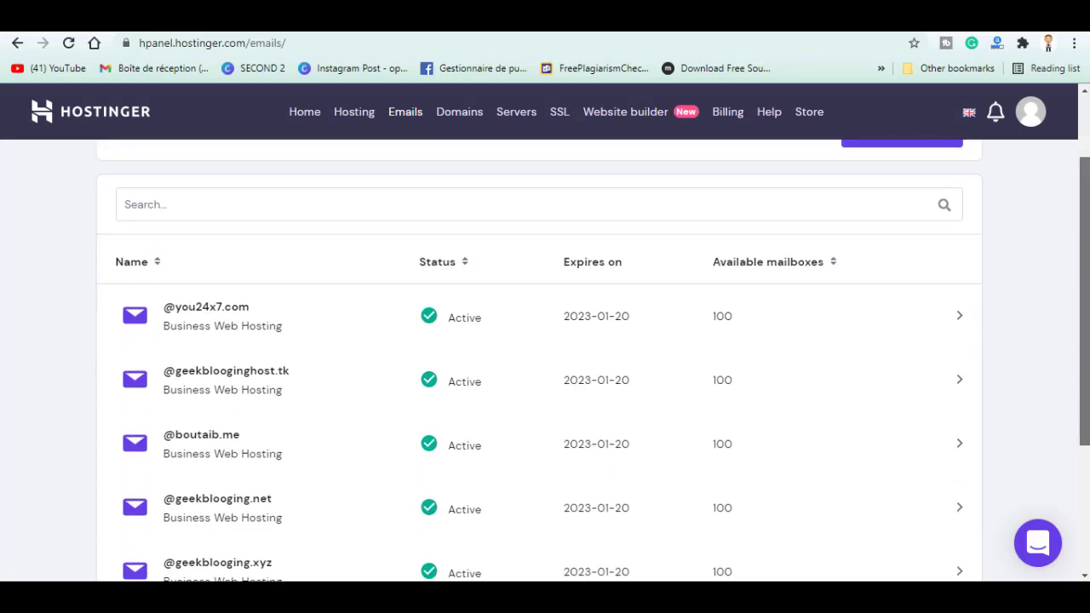
{"action": "scroll", "coordinate": [593, 360], "scroll_direction": "up", "scroll_amount": 1}
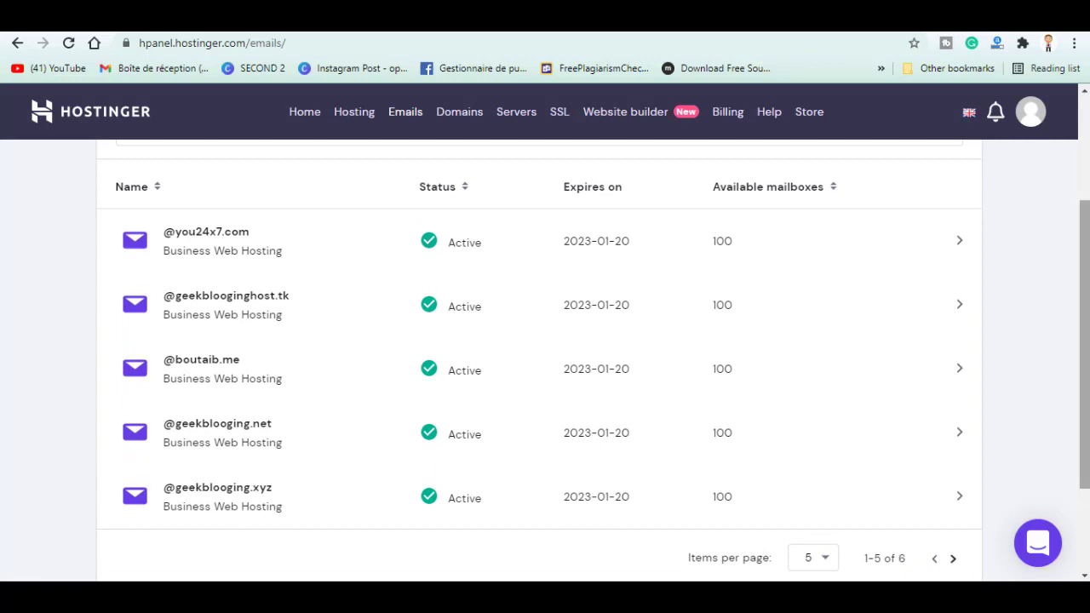
{"action": "left_click", "coordinate": [228, 498]}
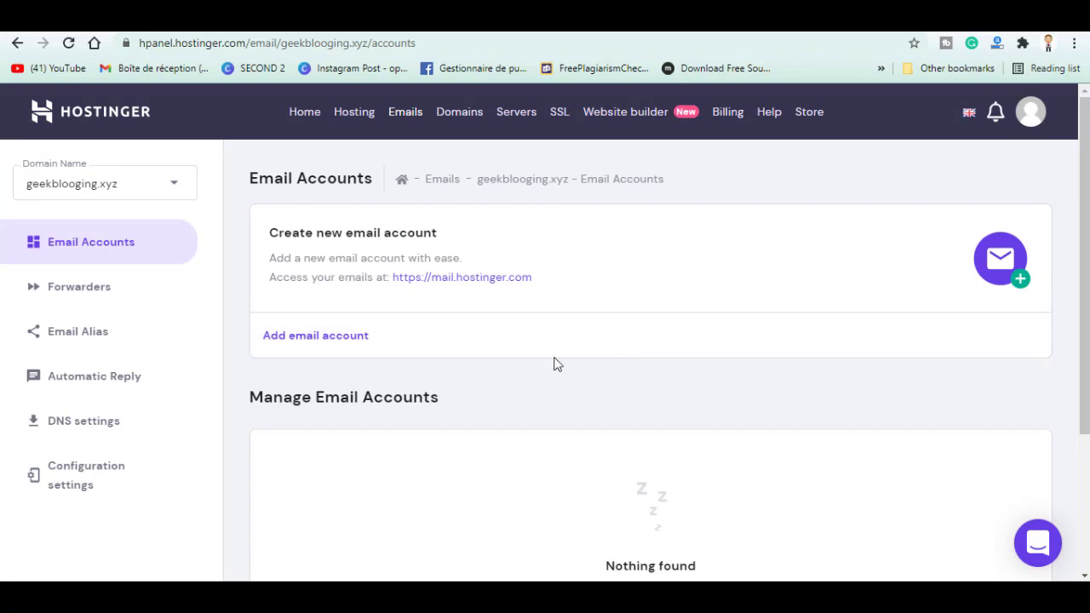
{"action": "left_click", "coordinate": [323, 339]}
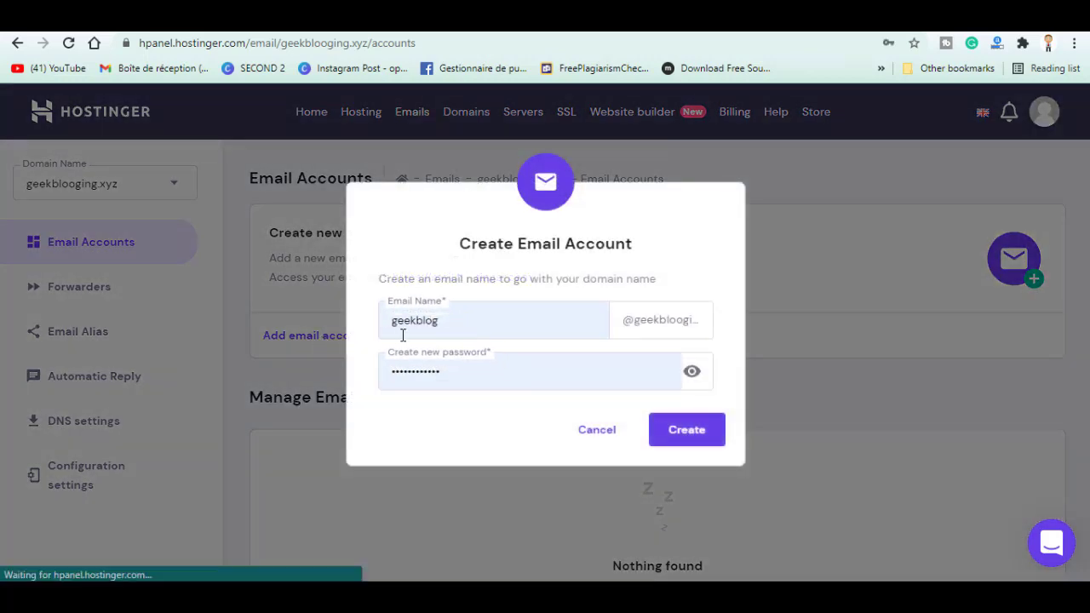
{"action": "double_click", "coordinate": [537, 320]}
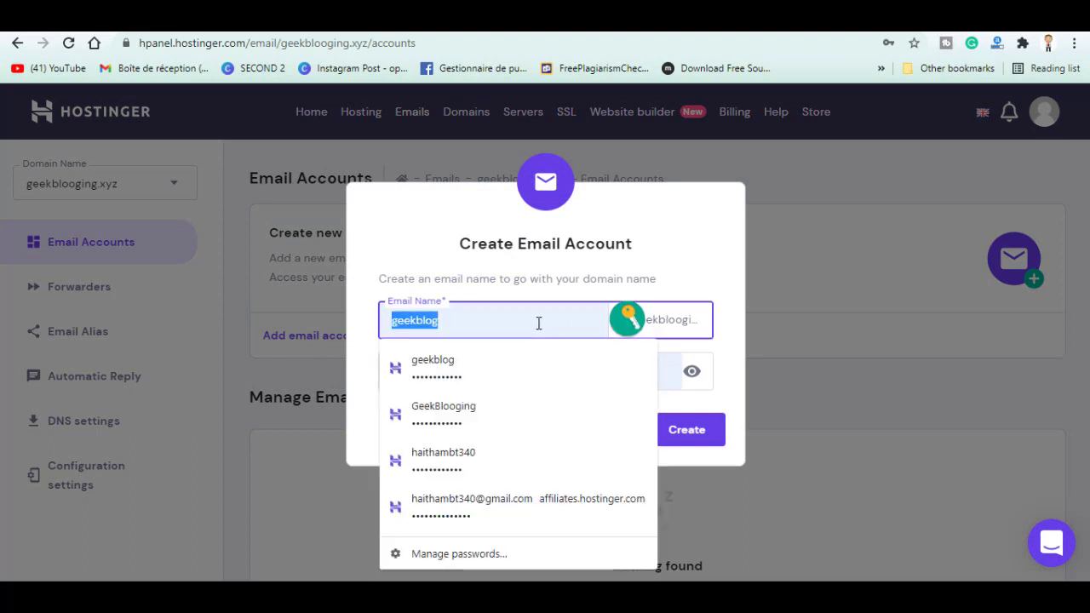
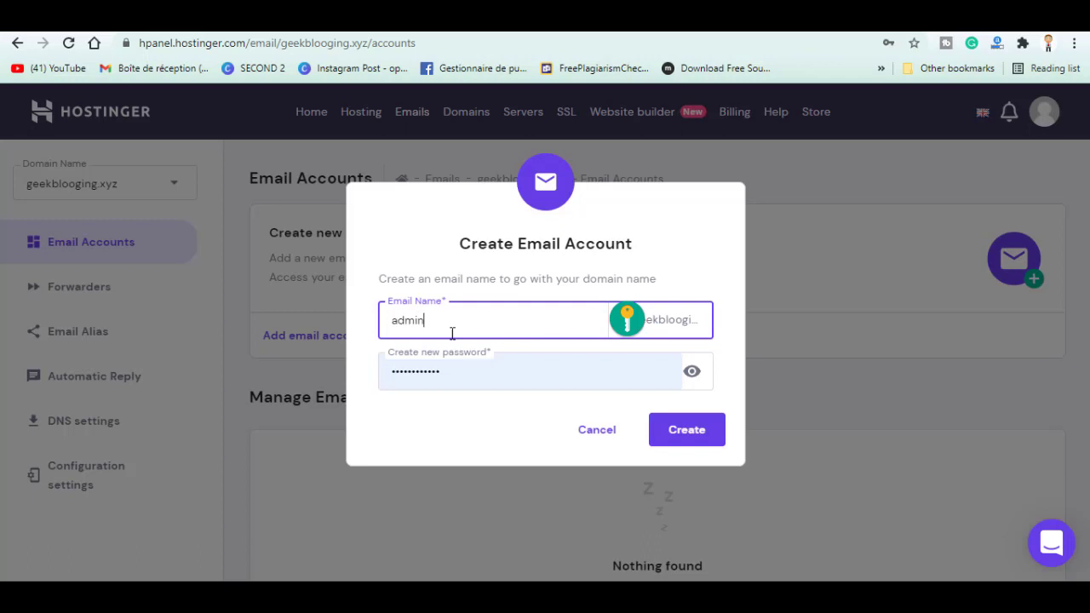
{"action": "left_click_drag", "start_coordinate": [686, 320], "coordinate": [658, 321]}
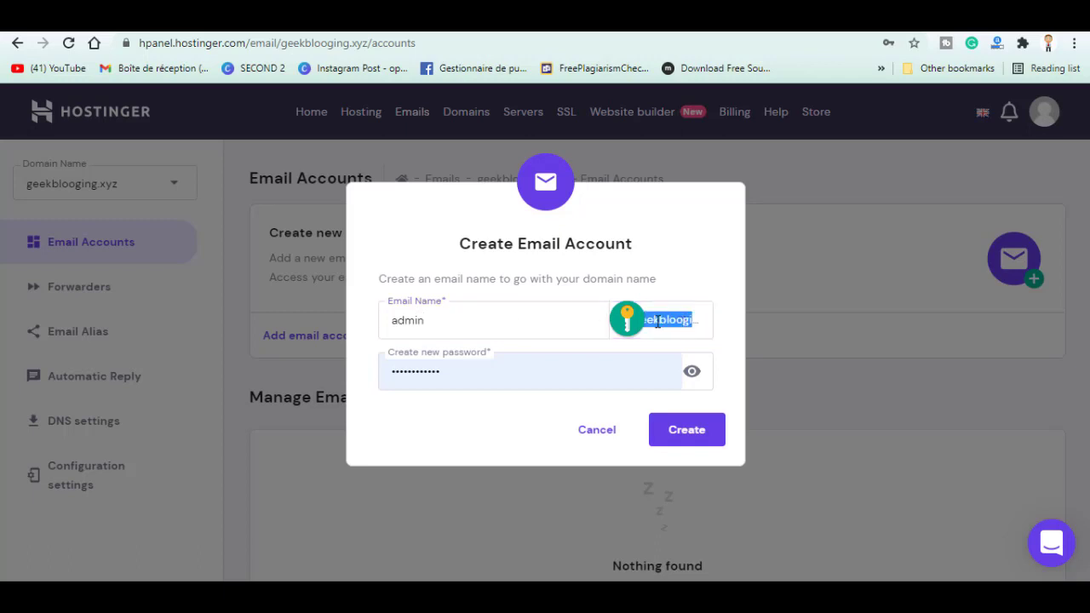
{"action": "double_click", "coordinate": [492, 361]}
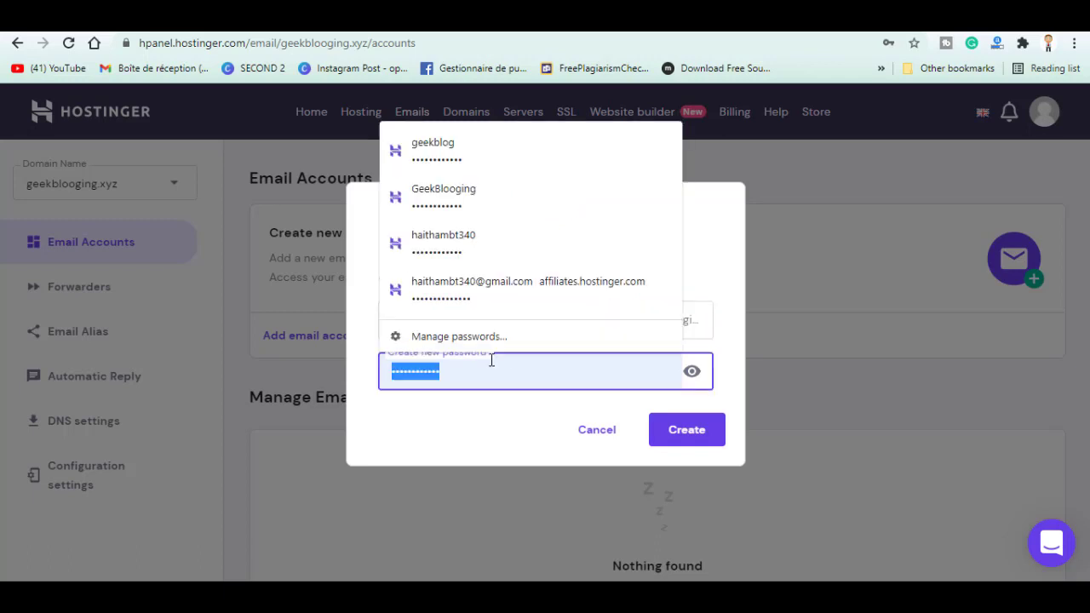
{"action": "left_click", "coordinate": [492, 360]}
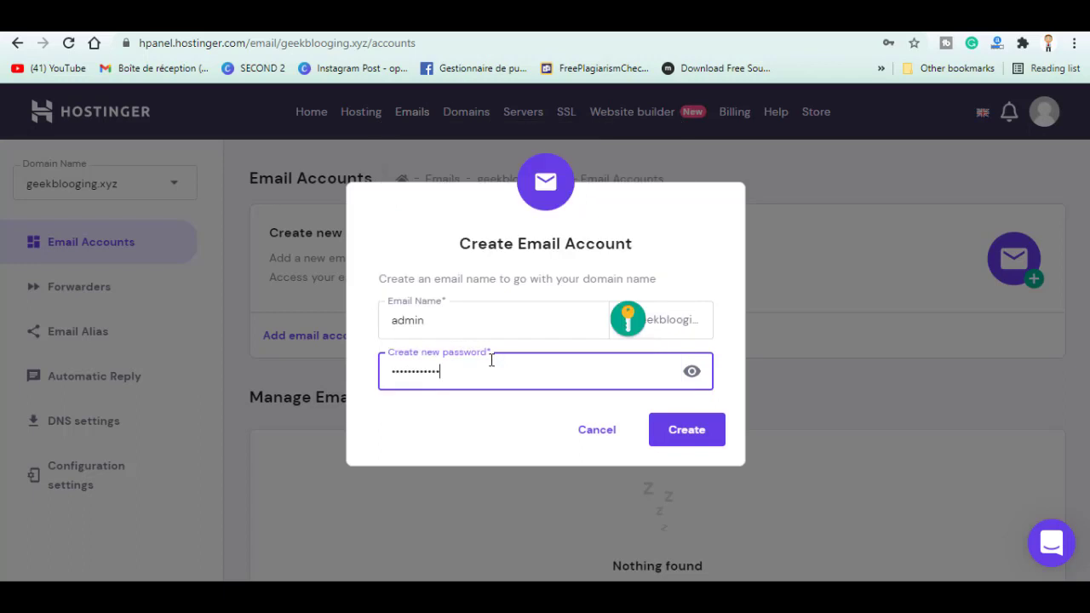
{"action": "left_click", "coordinate": [689, 431]}
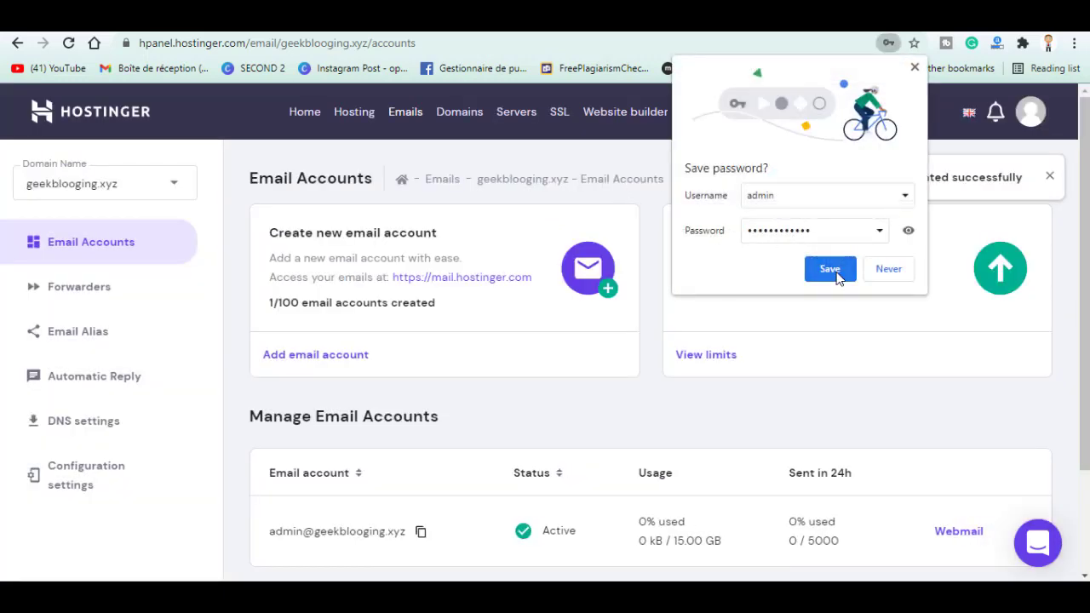
Save the new account's password in Chrome and highlight the 1/100 email accounts created count
{"action": "left_click", "coordinate": [830, 269]}
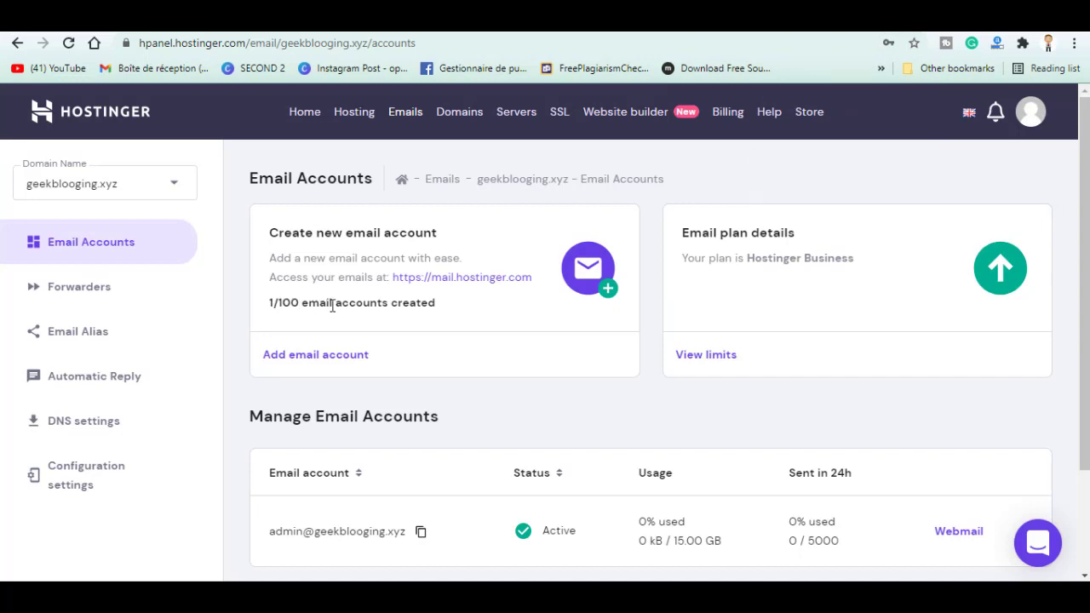
{"action": "left_click_drag", "start_coordinate": [333, 306], "coordinate": [273, 307]}
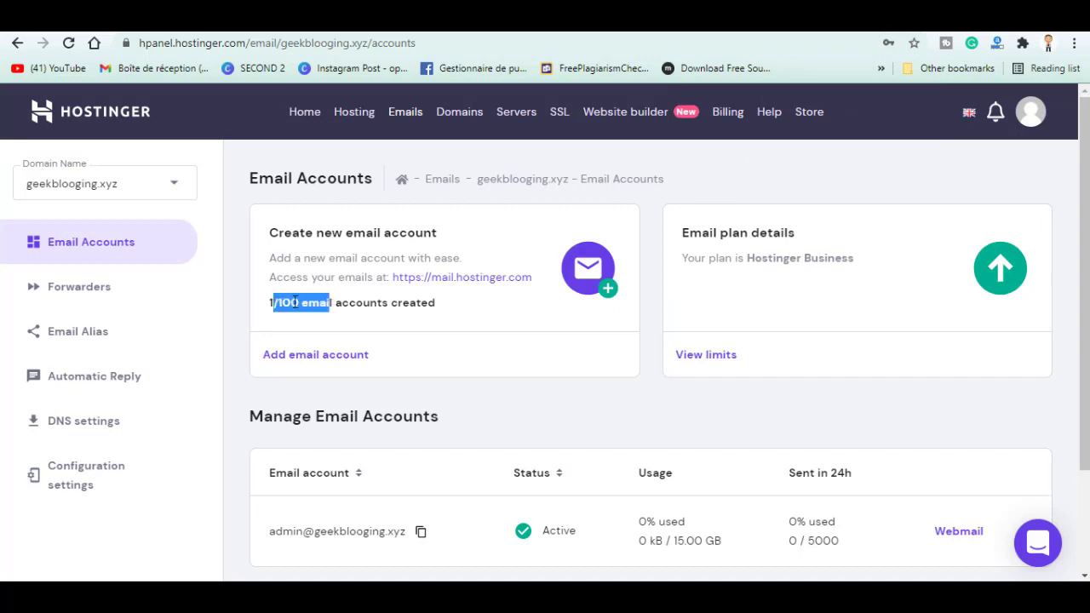
{"action": "scroll", "coordinate": [596, 358], "scroll_direction": "down", "scroll_amount": 1}
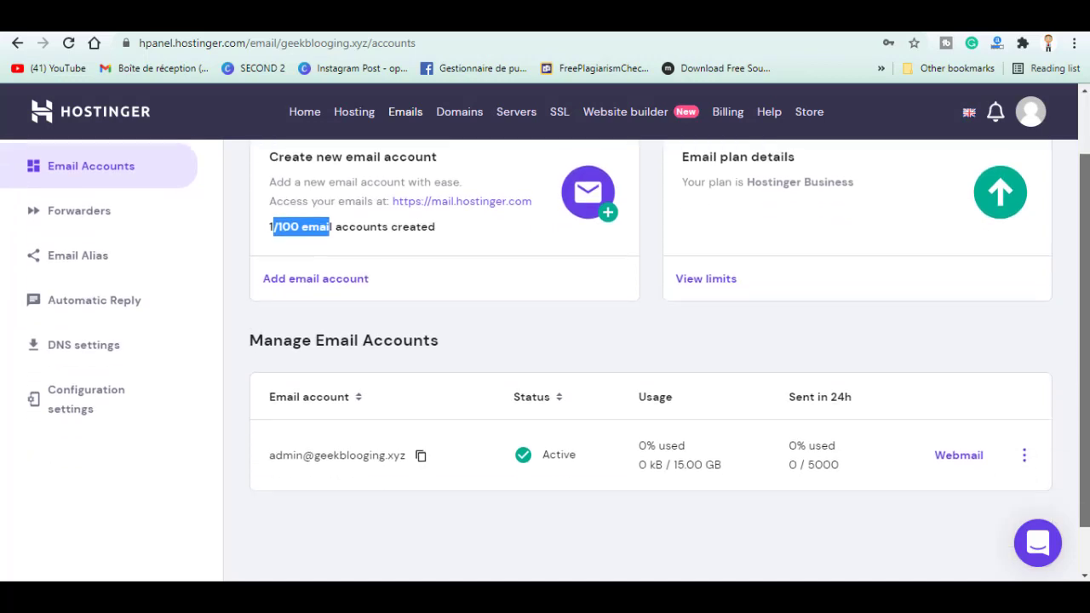
{"action": "scroll", "coordinate": [824, 410], "scroll_direction": "up", "scroll_amount": 1}
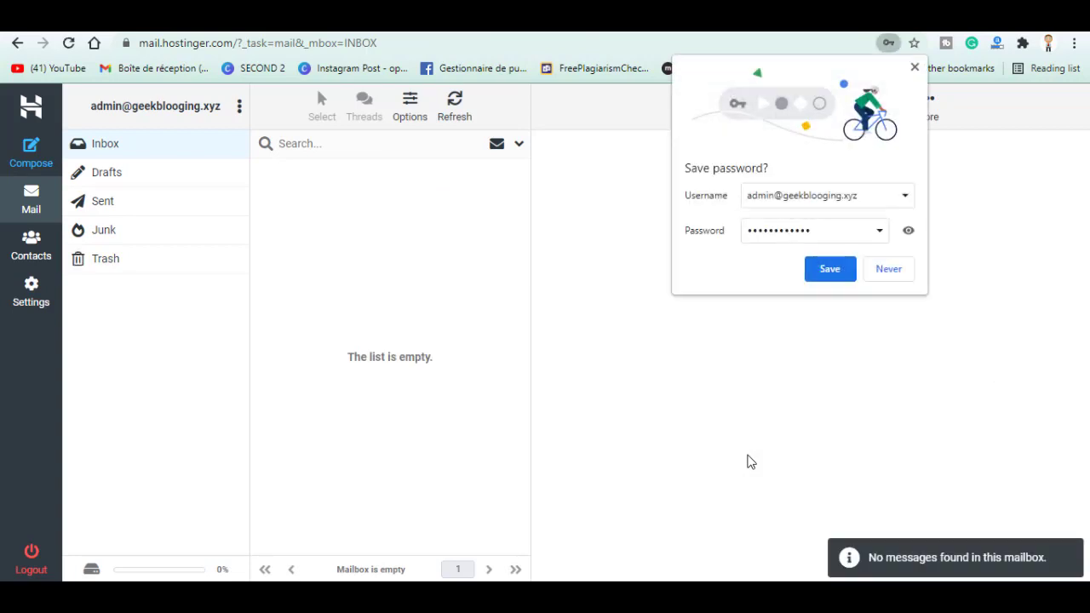
{"action": "left_click", "coordinate": [827, 269]}
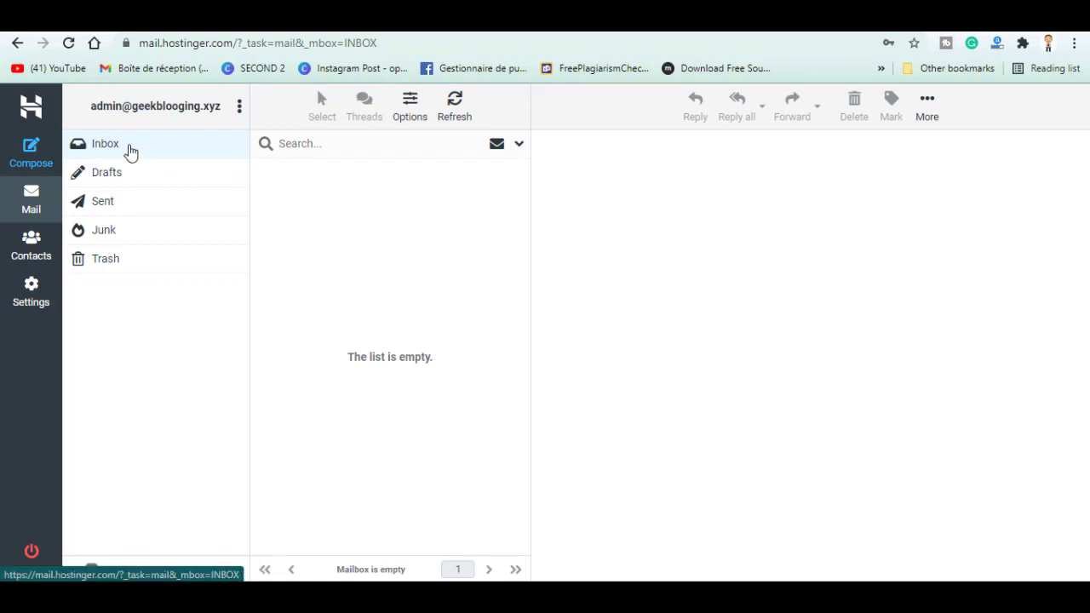
Send a message with subject and body 'test' from the admin mailbox to the Gmail address
{"action": "left_click", "coordinate": [36, 162]}
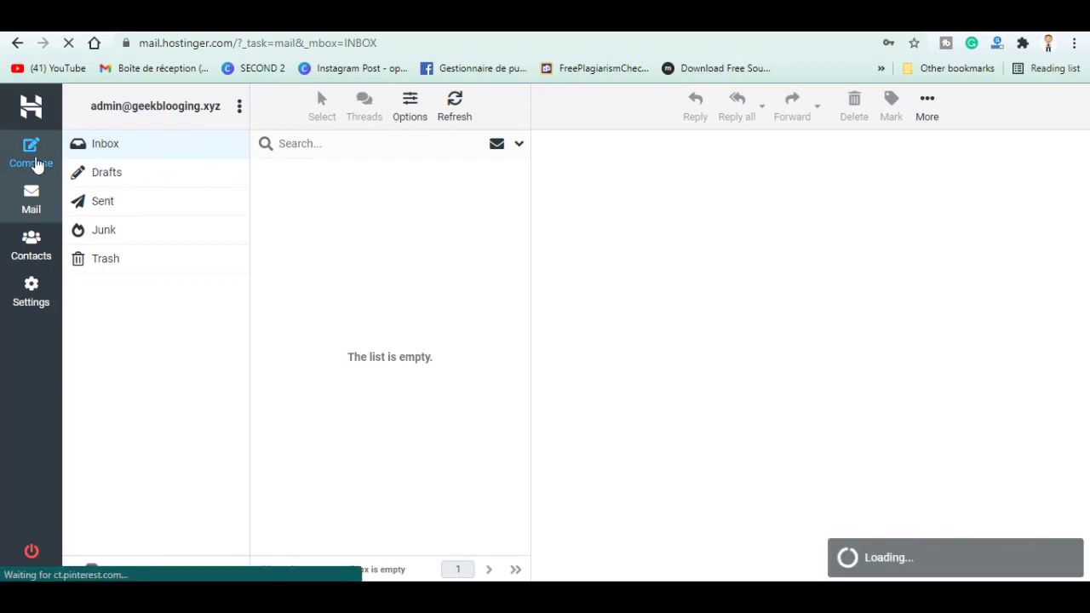
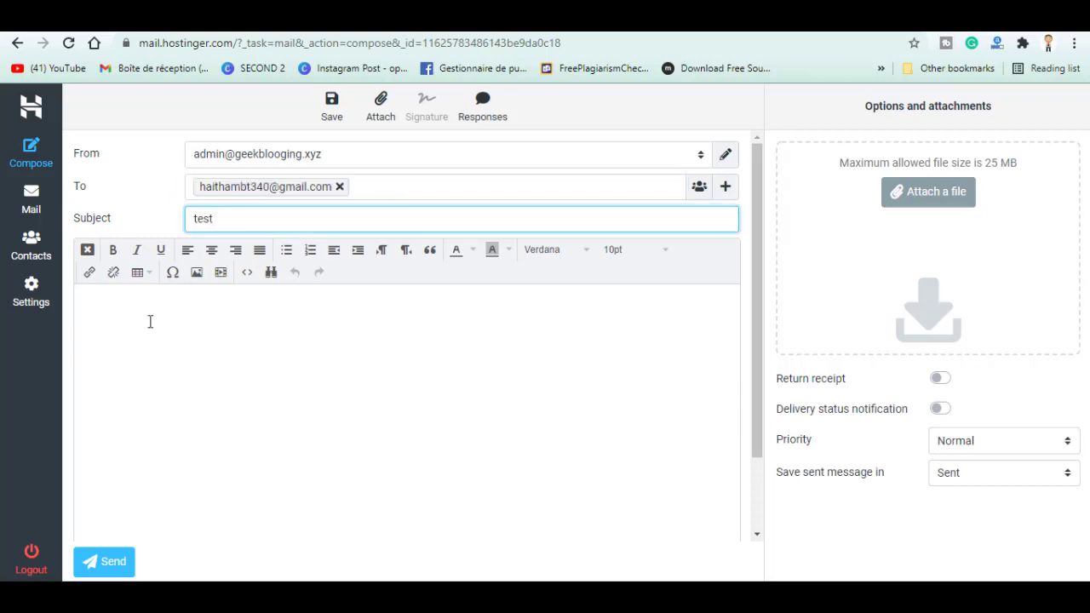
{"action": "left_click", "coordinate": [150, 321]}
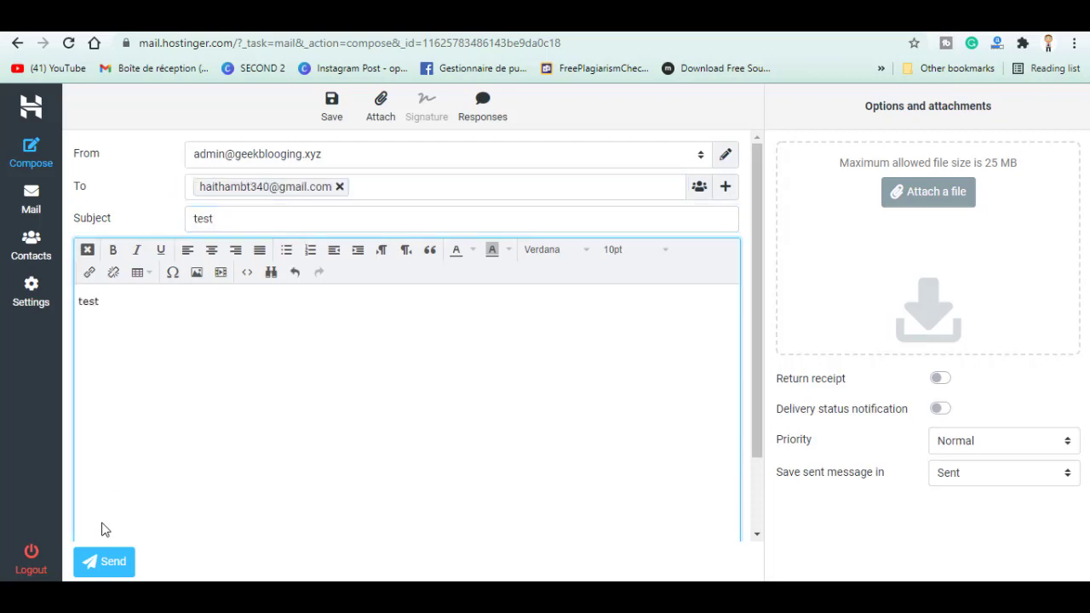
{"action": "left_click", "coordinate": [103, 561]}
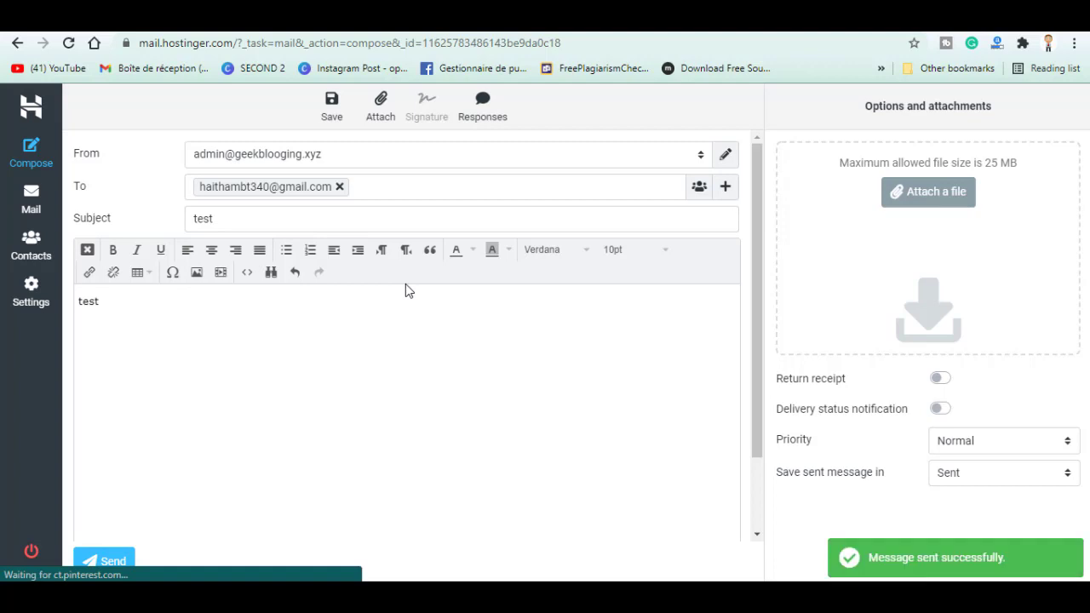
{"action": "key", "text": "ctrl+l"}
{"action": "key", "text": "BackSpace"}
{"action": "type", "text": "g"}
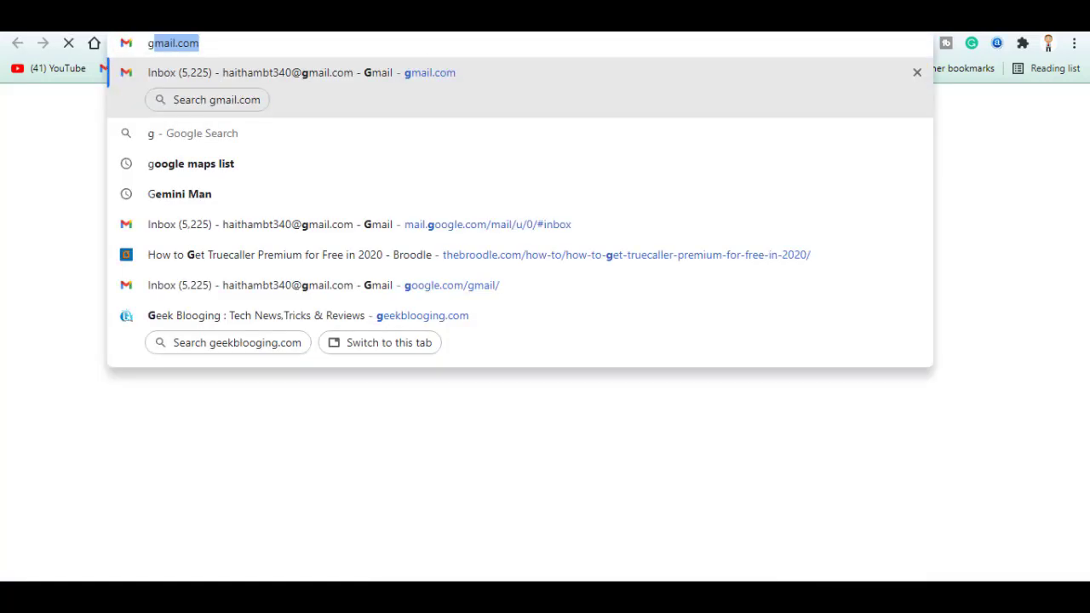
{"action": "key", "text": "Return"}
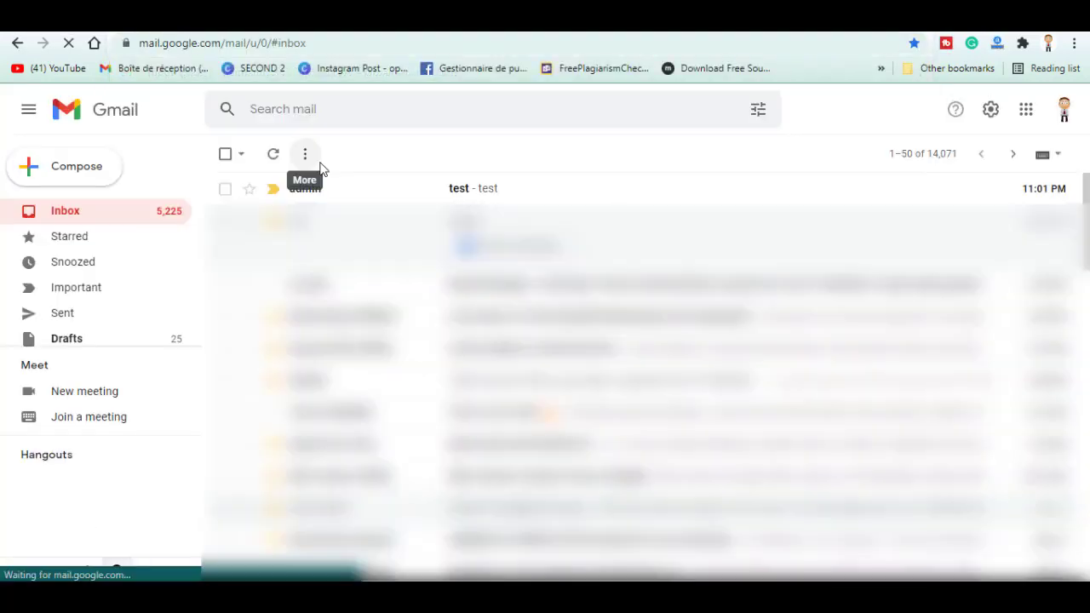
{"action": "left_click", "coordinate": [392, 199]}
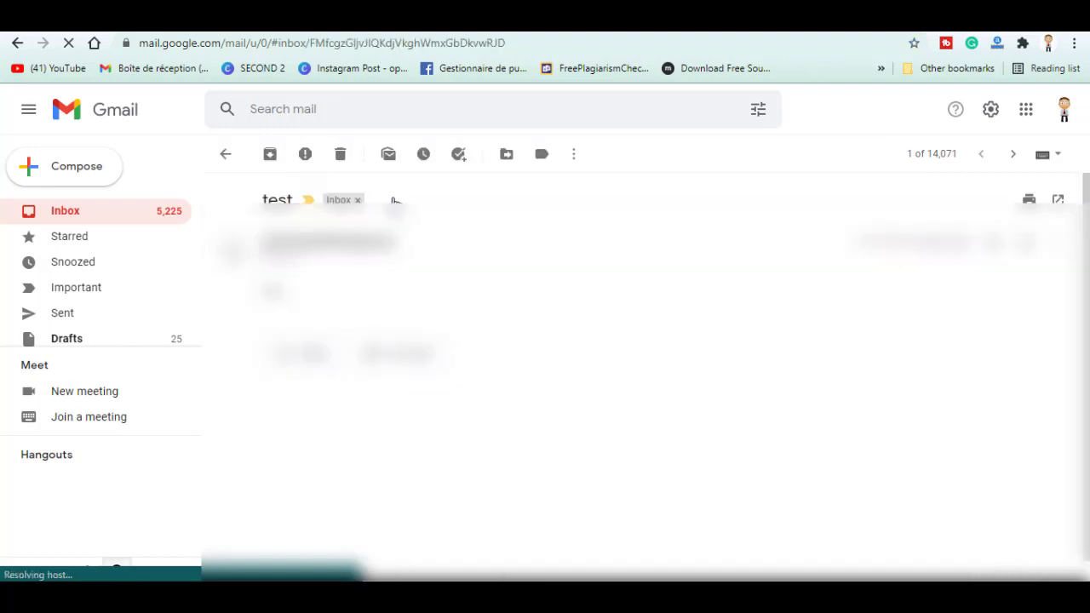
{"action": "left_click", "coordinate": [112, 212]}
{"action": "left_click", "coordinate": [360, 200]}
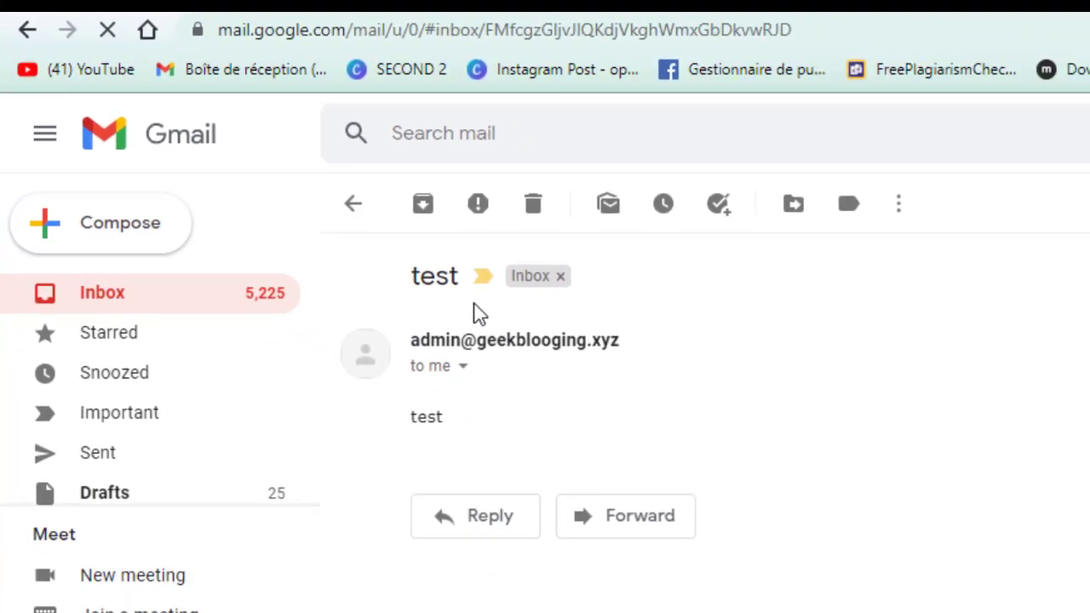
{"action": "left_click", "coordinate": [148, 220]}
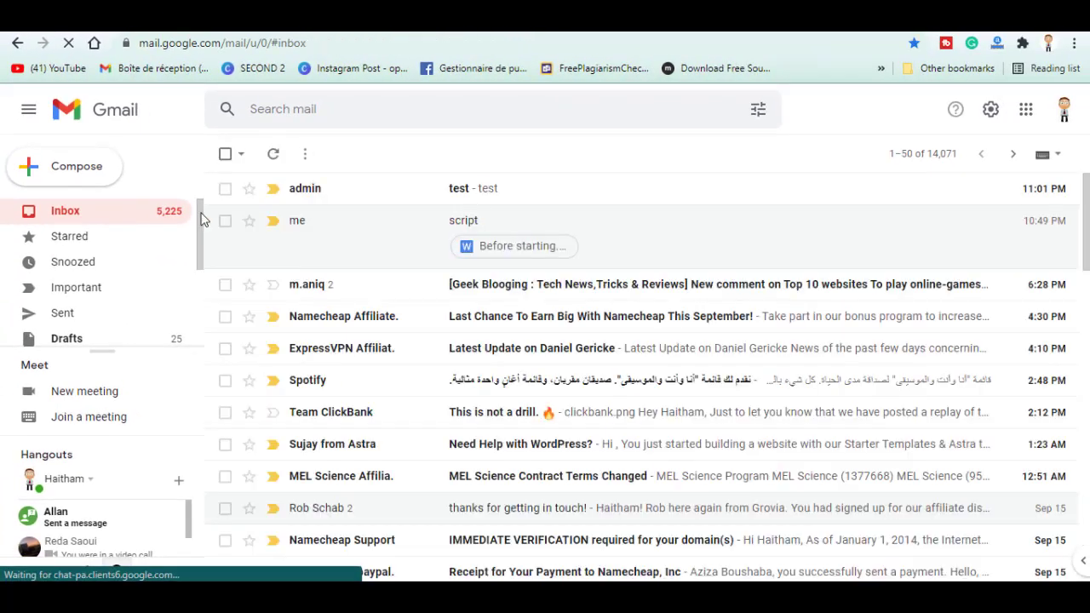
{"action": "left_click", "coordinate": [353, 194]}
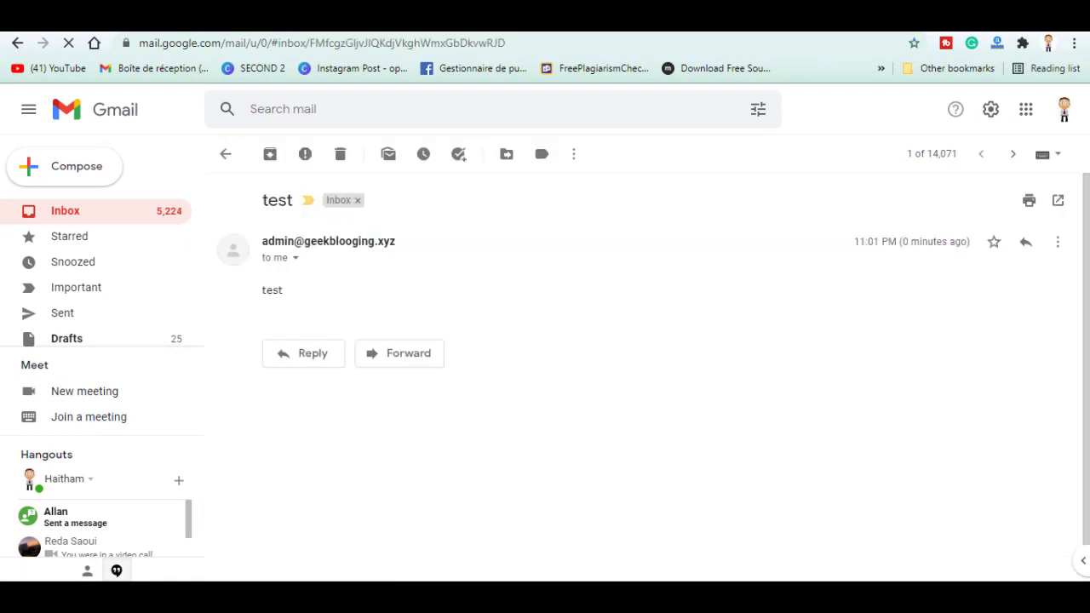
Reply 'test' to the admin message and return to the webmail tab
{"action": "left_click", "coordinate": [292, 354]}
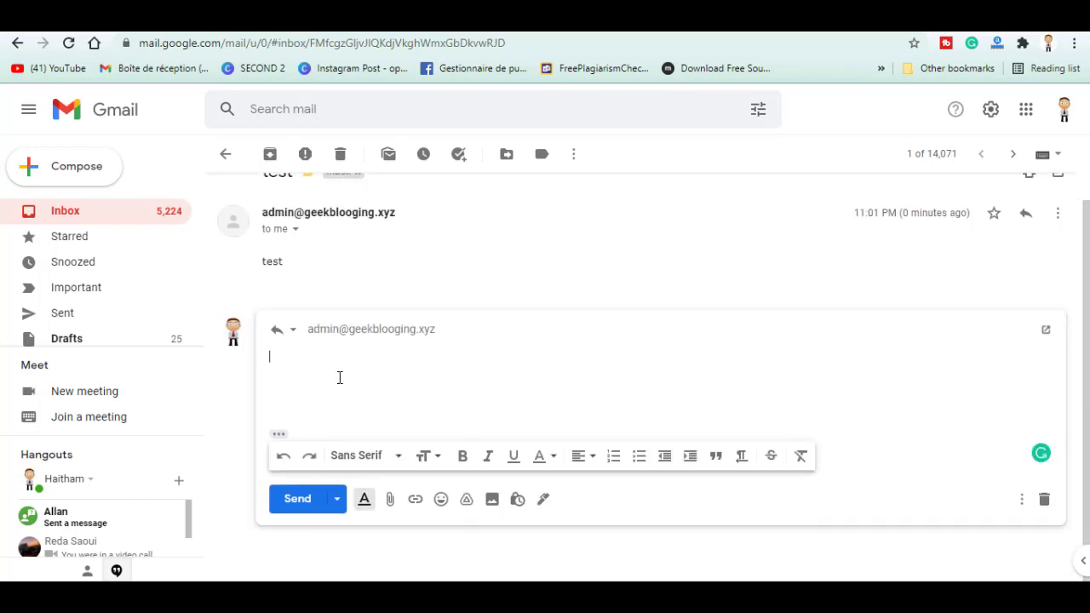
{"action": "type", "text": "test"}
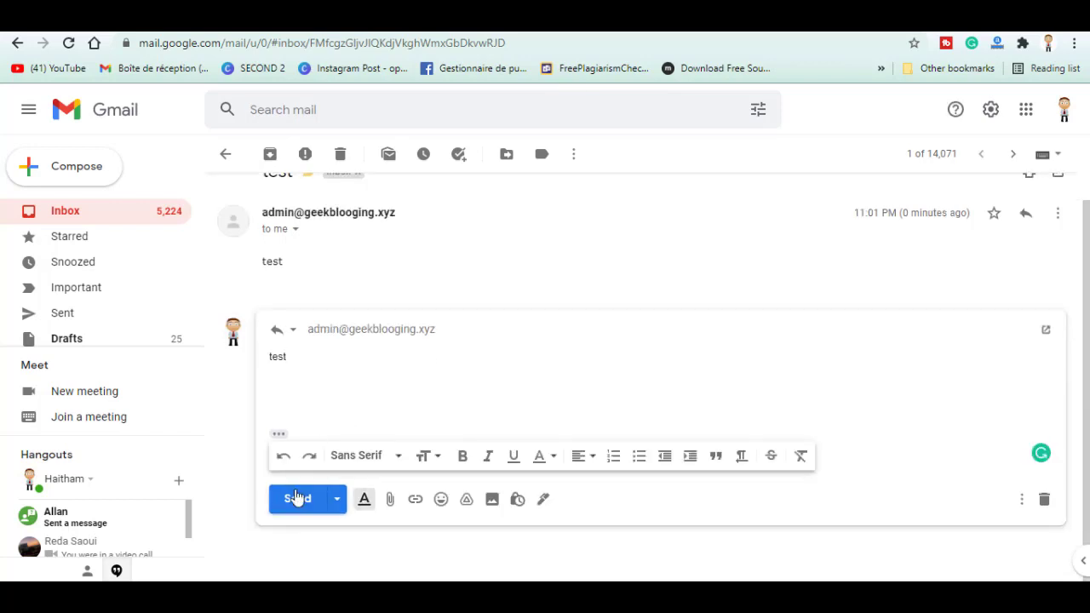
{"action": "left_click", "coordinate": [297, 499]}
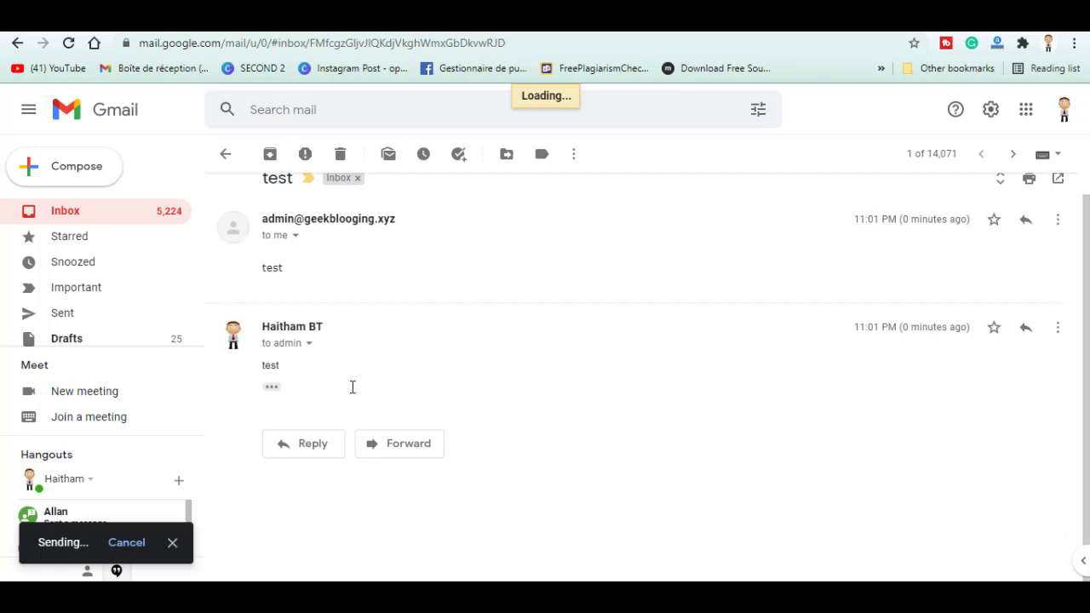
{"action": "key", "text": "ctrl+Tab"}
Refresh the Webmail inbox, read the 'Re: test' reply, and return to Gmail
{"action": "left_click", "coordinate": [69, 43]}
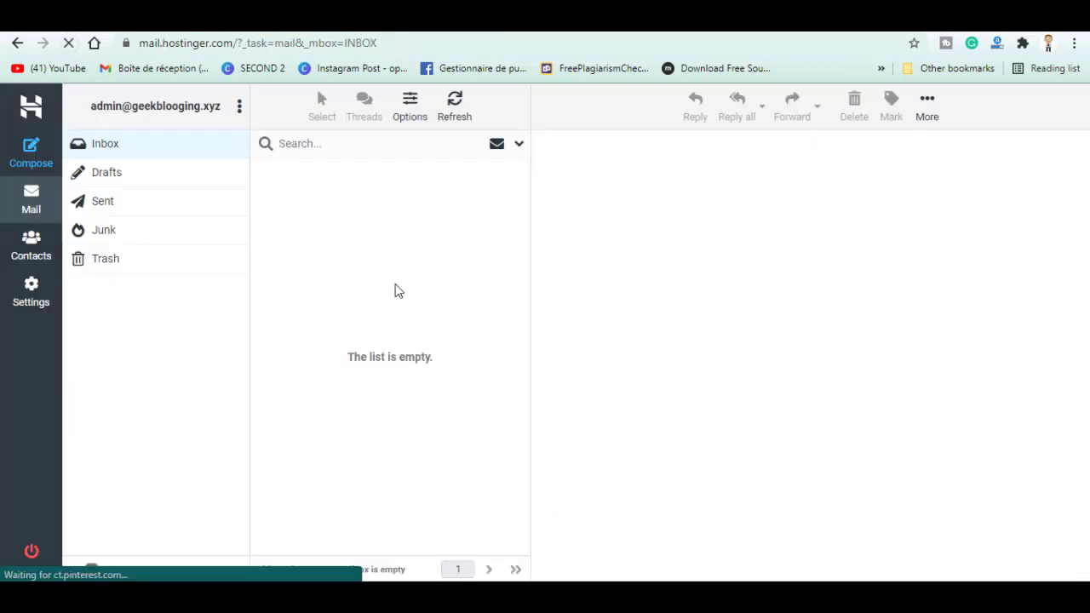
{"action": "left_click", "coordinate": [31, 204]}
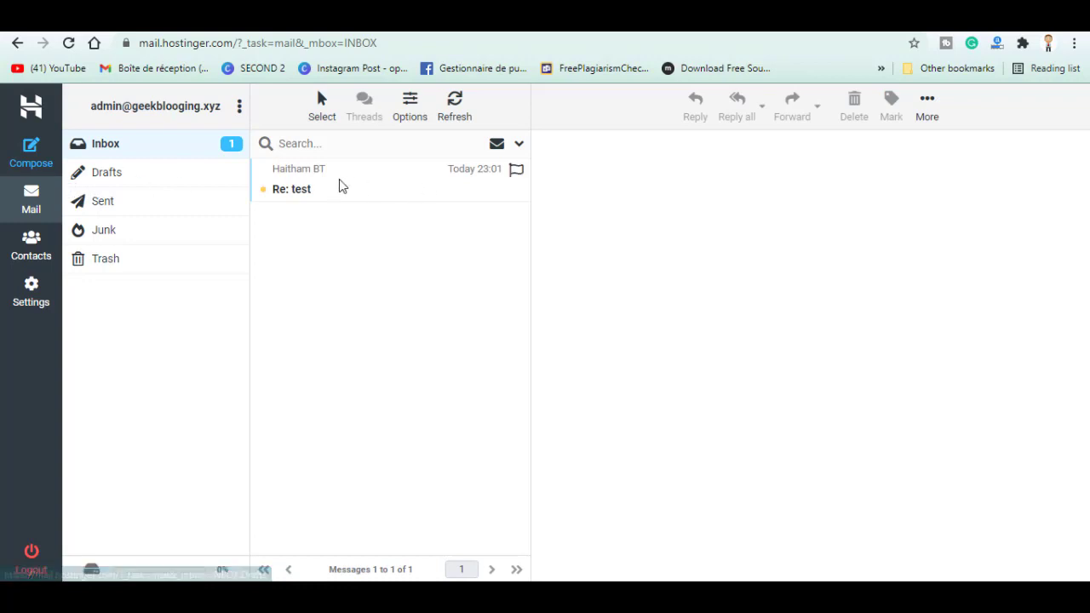
{"action": "left_click", "coordinate": [339, 184]}
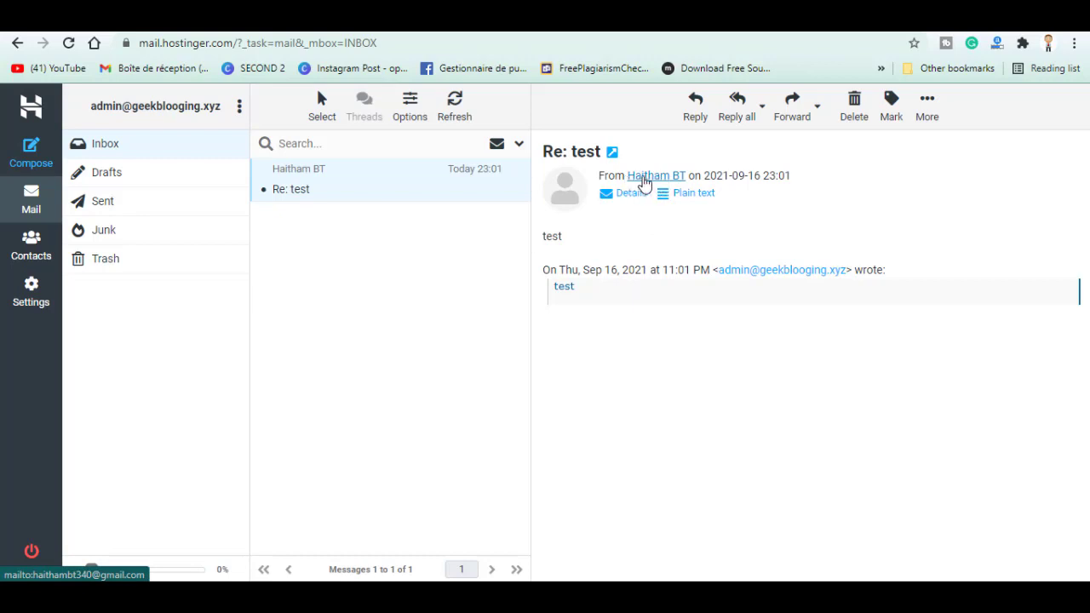
{"action": "left_click", "coordinate": [426, 13]}
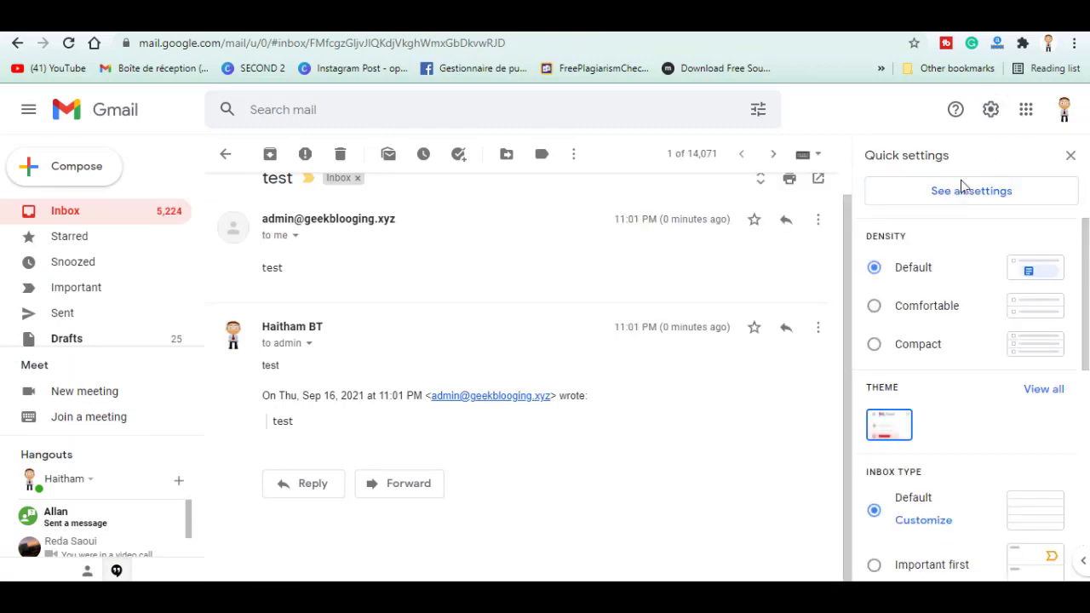
In Accounts and Import, start adding a mail account with the Hostinger business address
{"action": "left_click", "coordinate": [957, 198]}
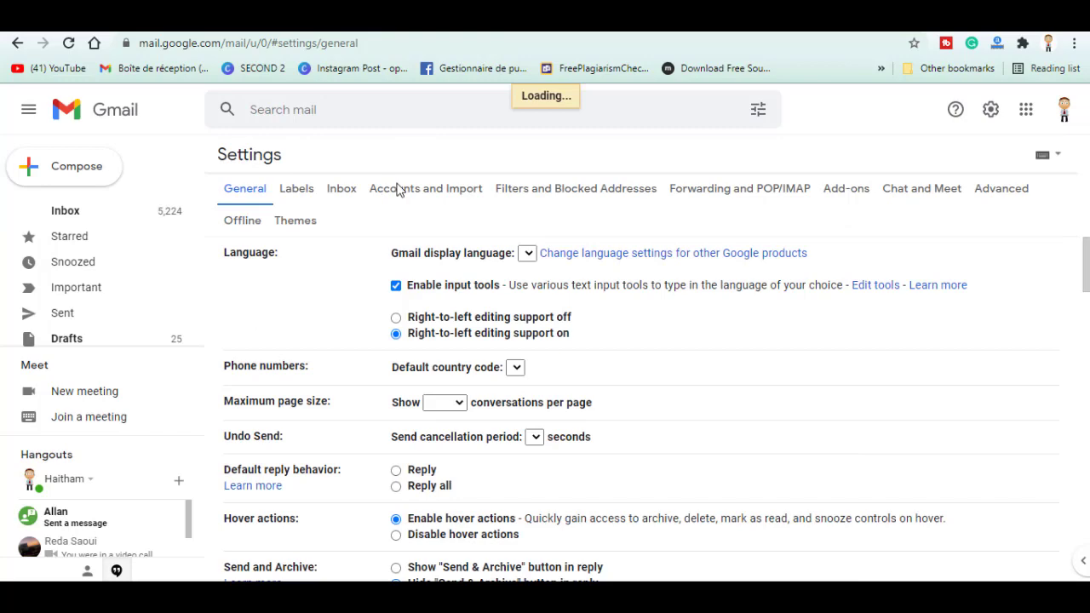
{"action": "left_click", "coordinate": [397, 189]}
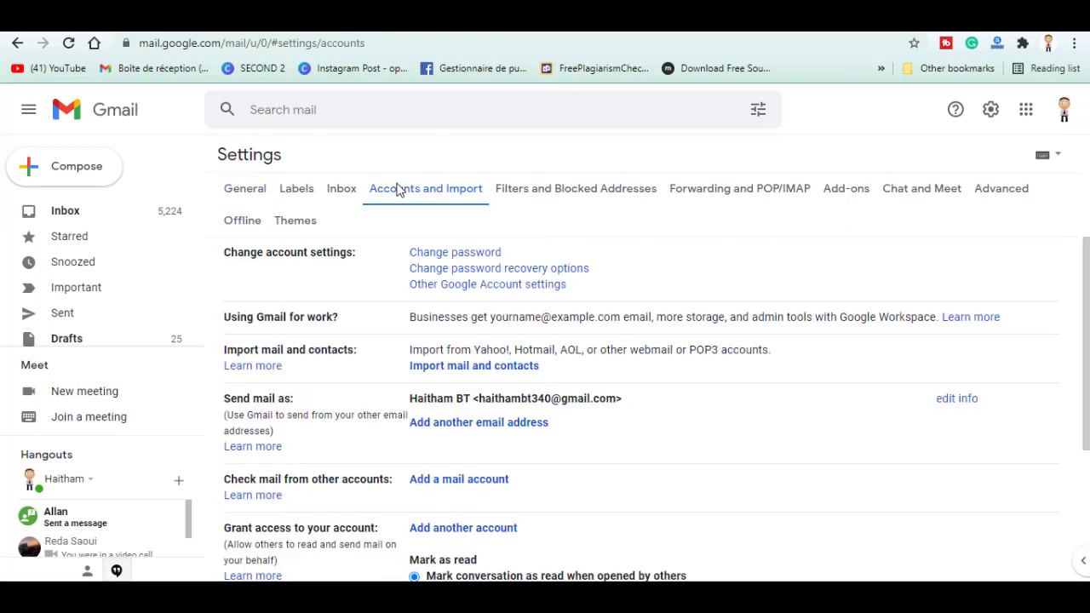
{"action": "left_click", "coordinate": [431, 483]}
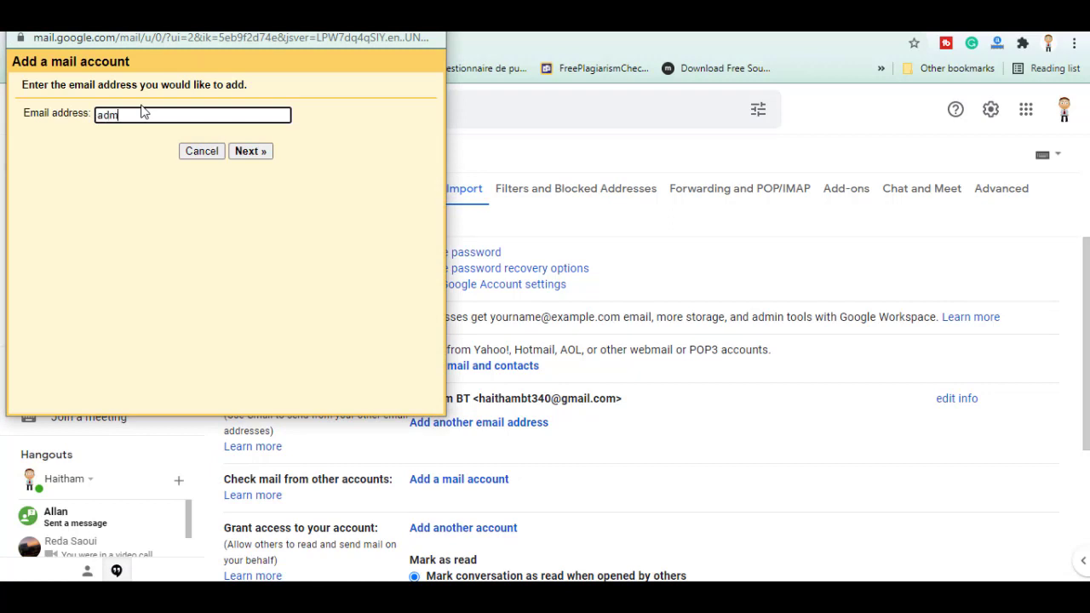
{"action": "left_click", "coordinate": [254, 151]}
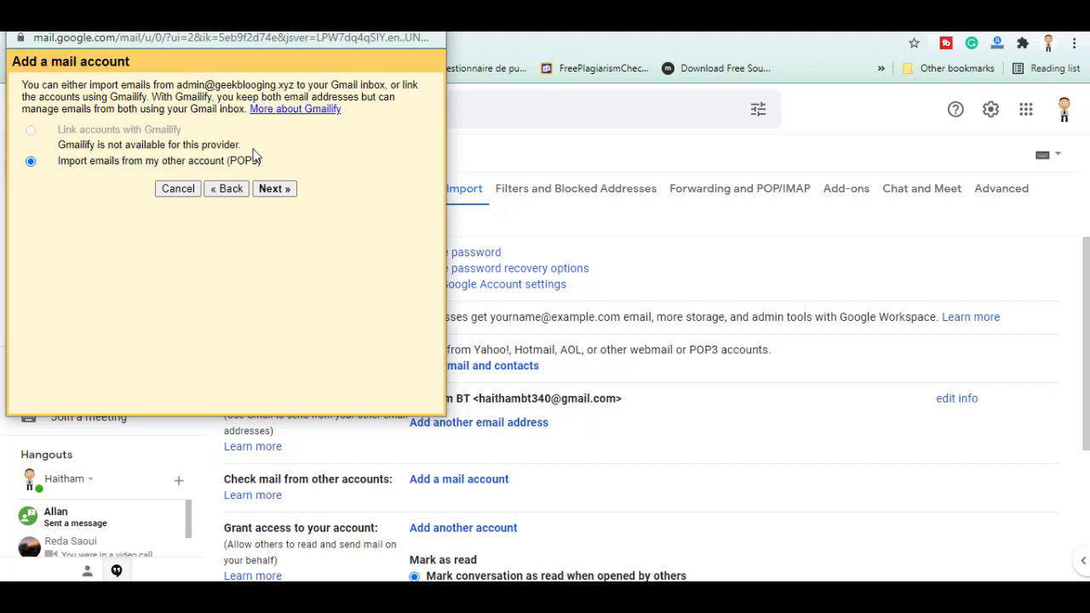
Choose Import (POP3) and autofill the mailbox username and password
{"action": "left_click", "coordinate": [288, 188]}
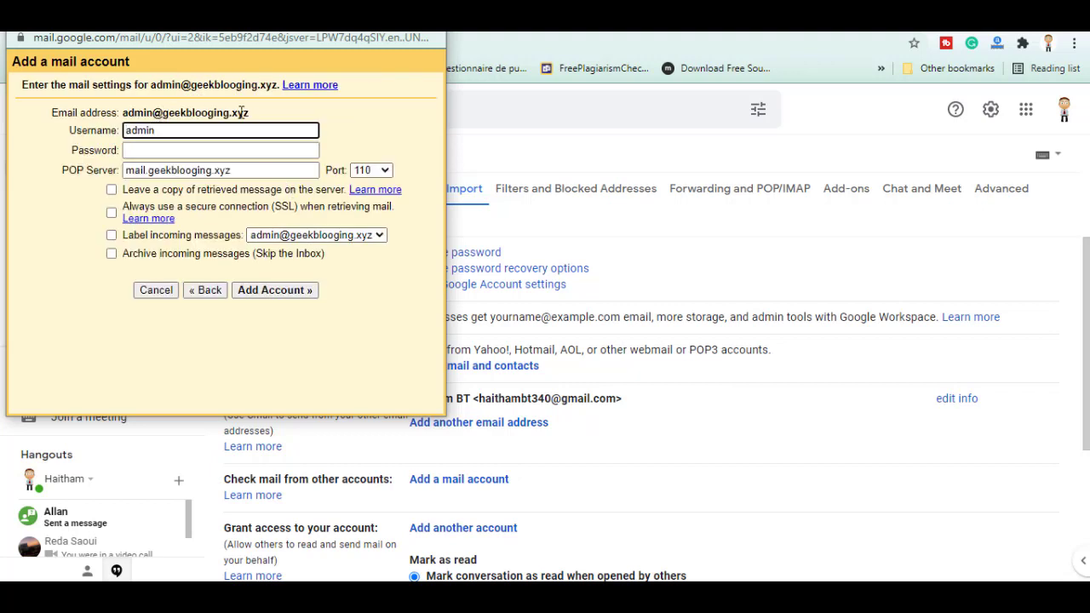
{"action": "key", "text": "Down"}
{"action": "key", "text": "Return"}
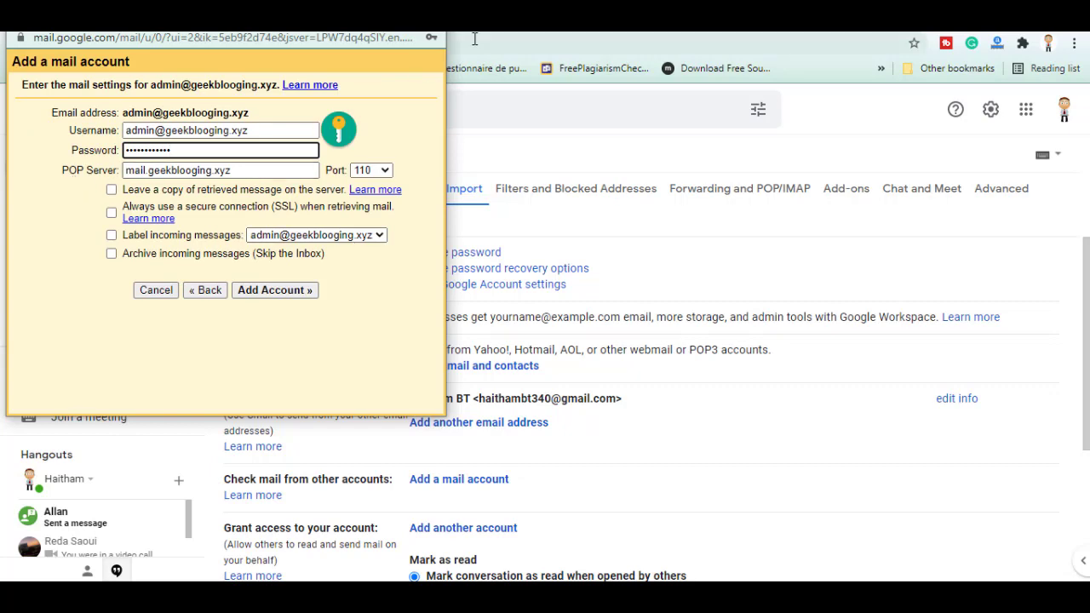
{"action": "left_click", "coordinate": [475, 38]}
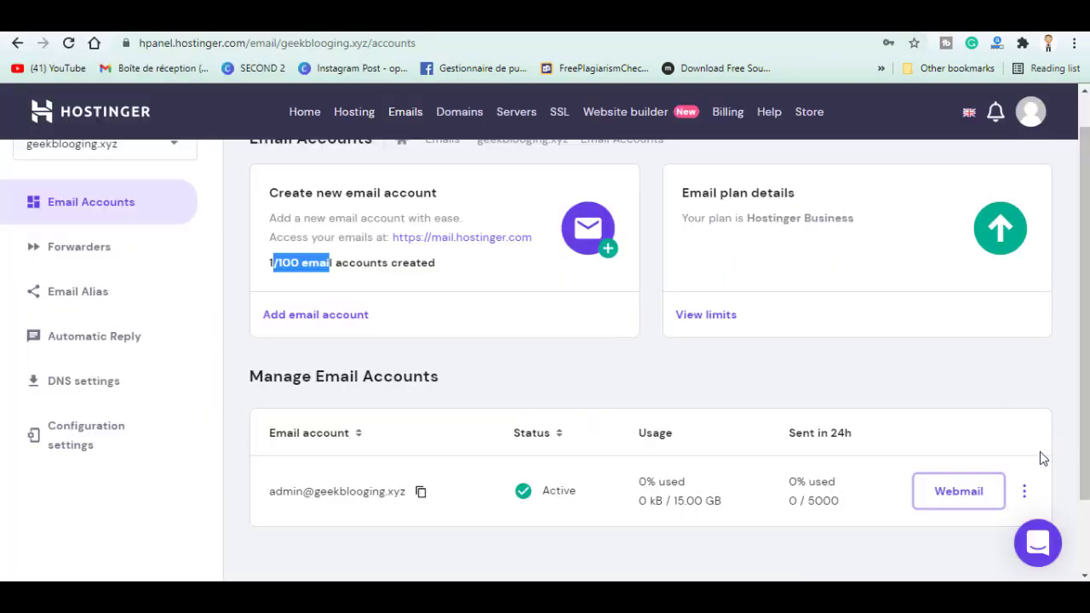
Copy the POP hostname pop.hostinger.com from Hostinger's mail configuration settings
{"action": "scroll", "coordinate": [110, 226], "scroll_direction": "up", "scroll_amount": 1}
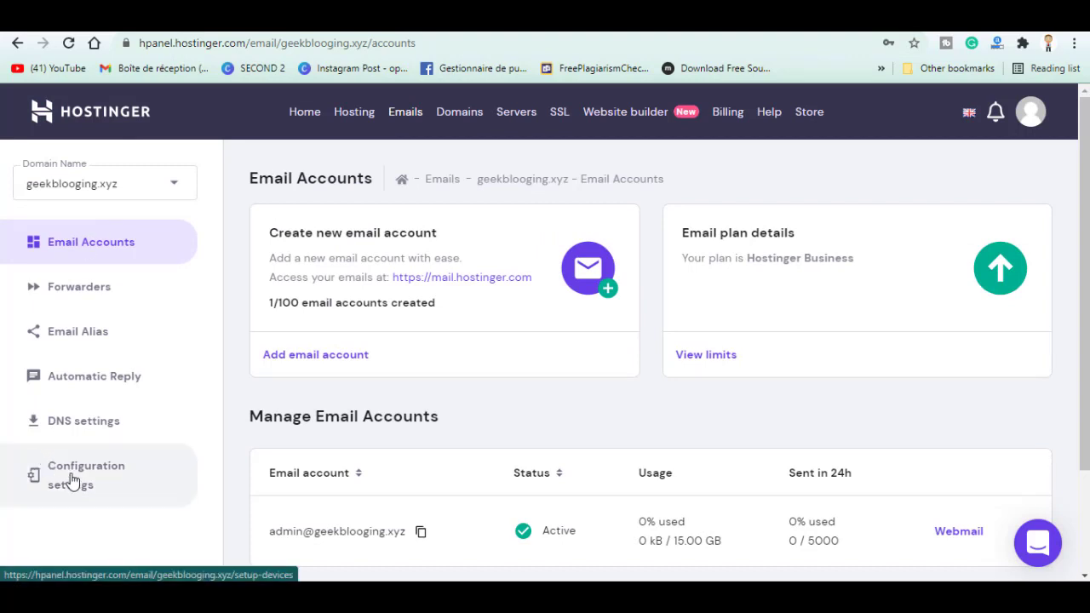
{"action": "left_click", "coordinate": [101, 483]}
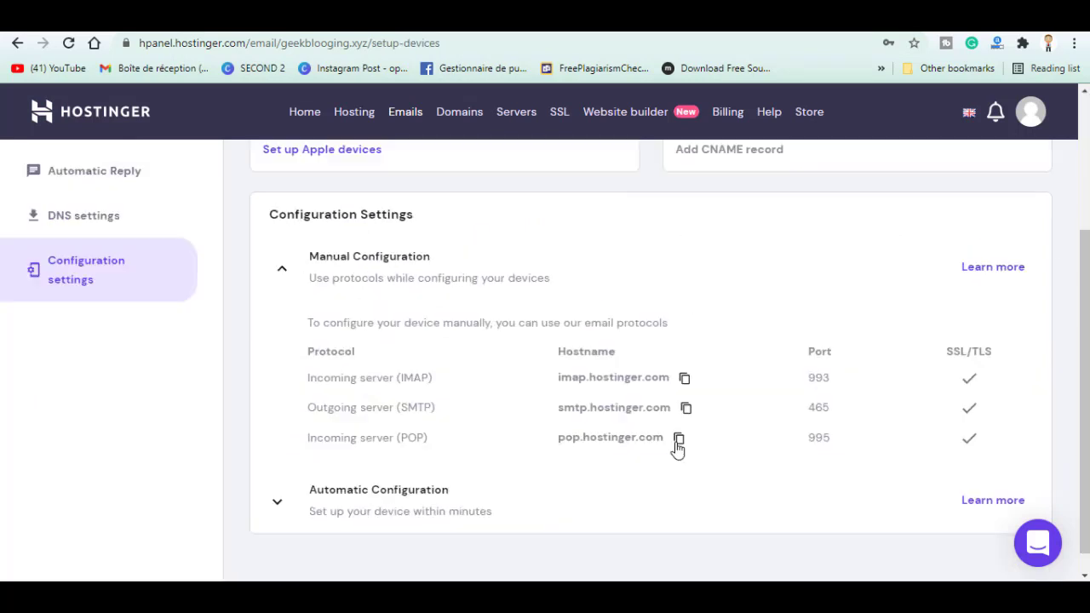
{"action": "left_click", "coordinate": [681, 447]}
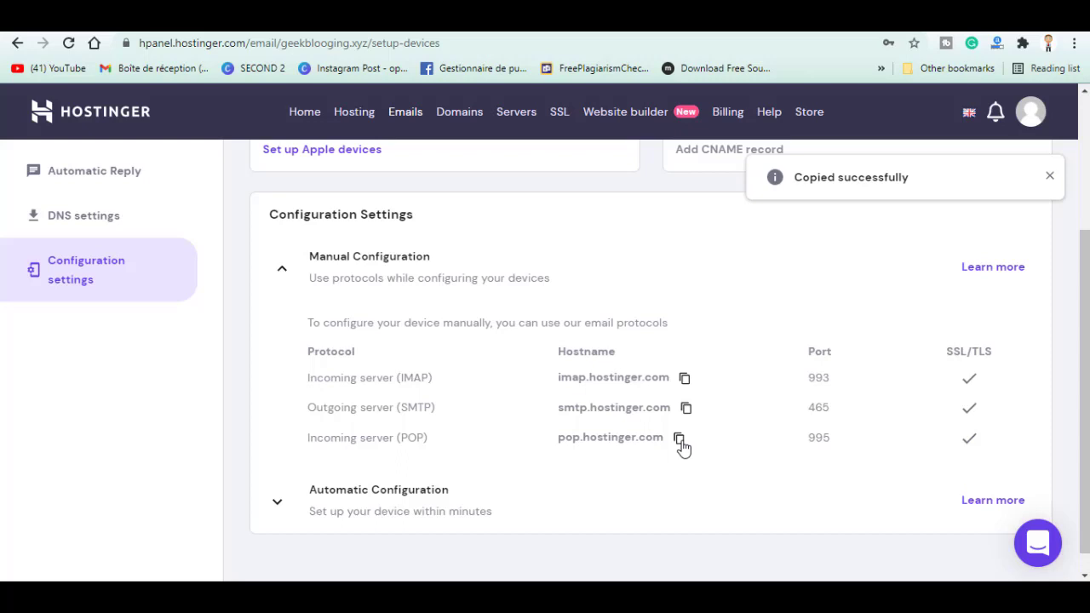
Add the POP account with server pop.hostinger.com, port 995, copies kept on server
{"action": "key", "text": "alt+Tab"}
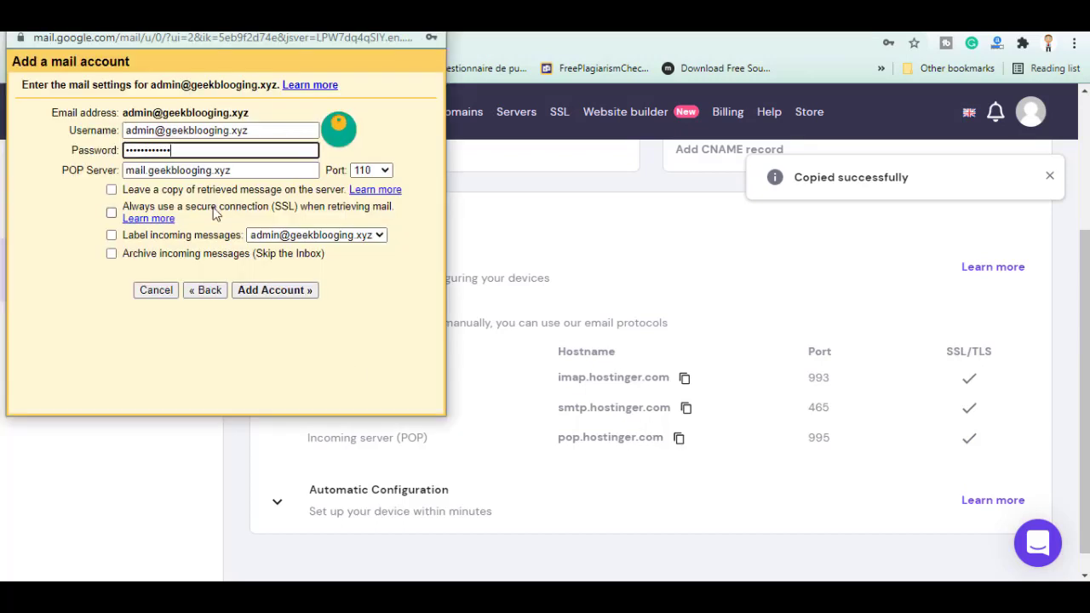
{"action": "triple_click", "coordinate": [173, 168]}
{"action": "key", "text": "ctrl+v"}
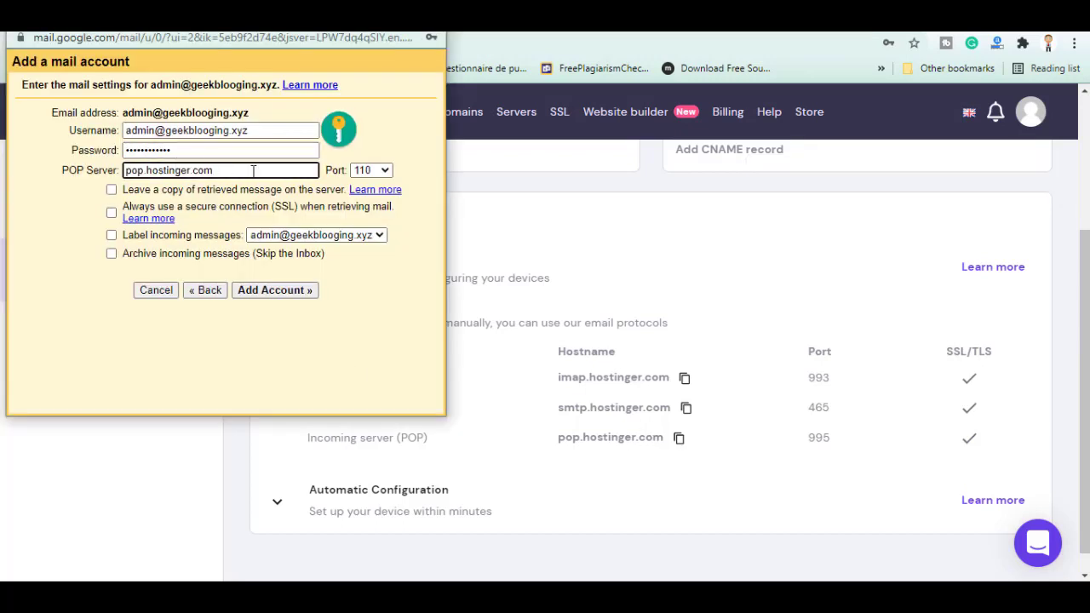
{"action": "left_click", "coordinate": [372, 170]}
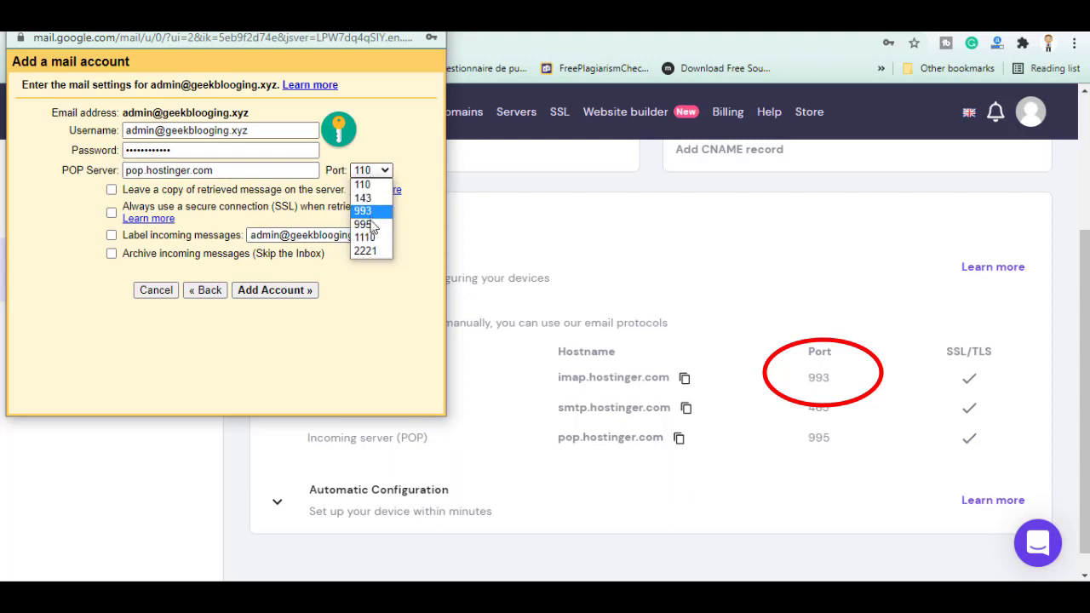
{"action": "left_click", "coordinate": [363, 223]}
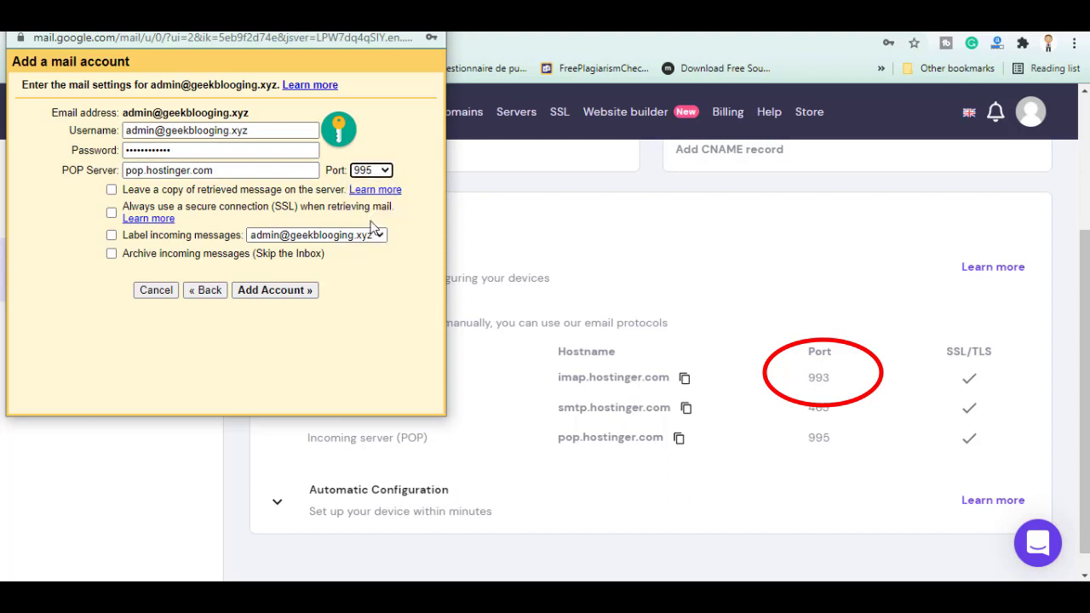
{"action": "left_click", "coordinate": [111, 189]}
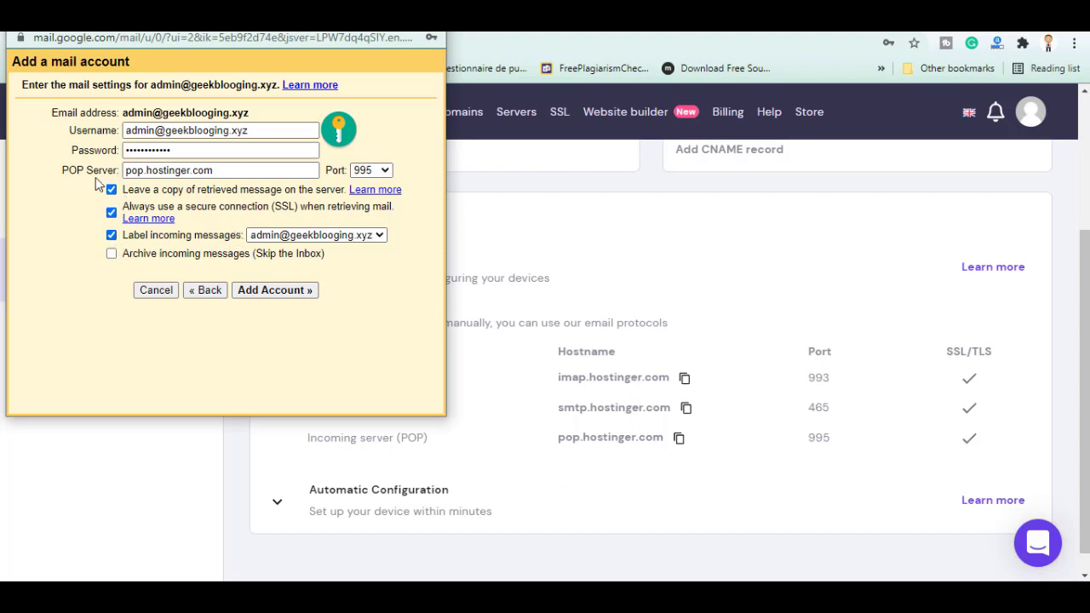
{"action": "left_click", "coordinate": [273, 291]}
Save the password, opt to send mail as this address, and name the sender 'GeekBlogging'
{"action": "left_click", "coordinate": [348, 261]}
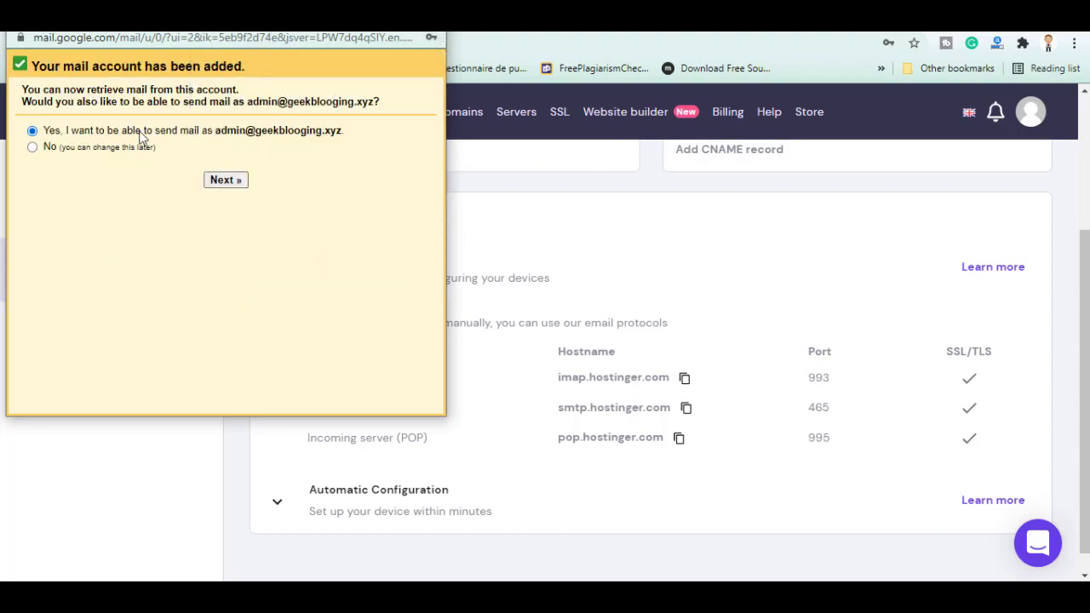
{"action": "left_click", "coordinate": [232, 181]}
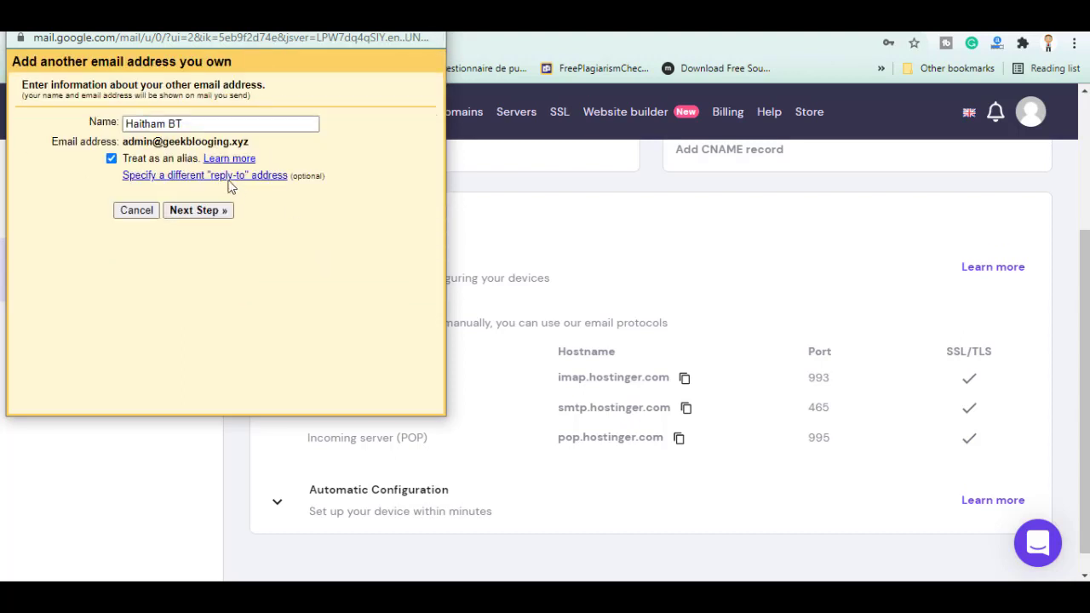
{"action": "triple_click", "coordinate": [180, 124]}
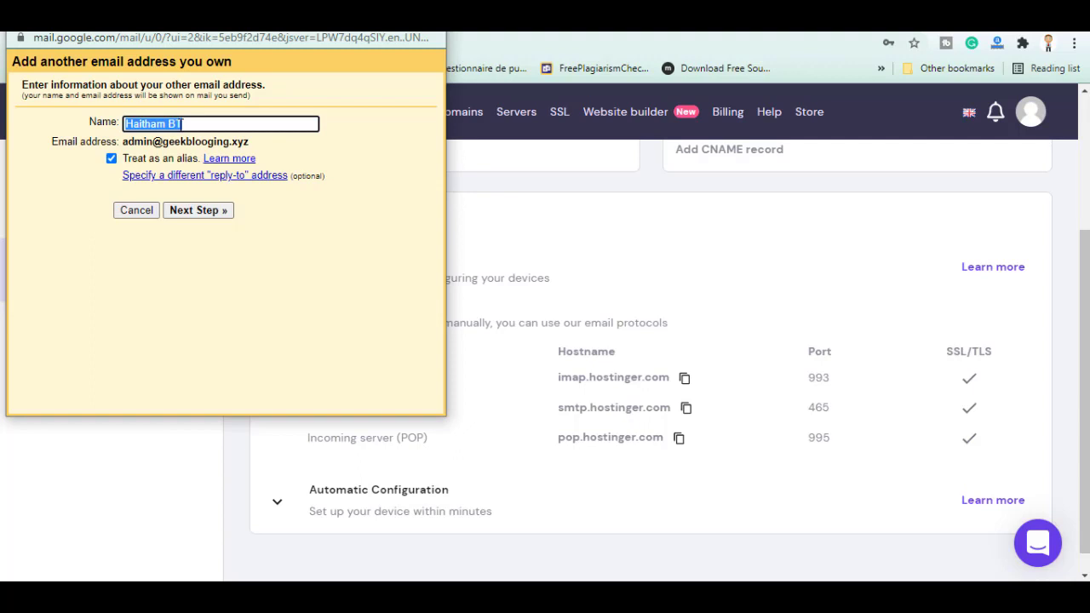
{"action": "type", "text": "Geek"}
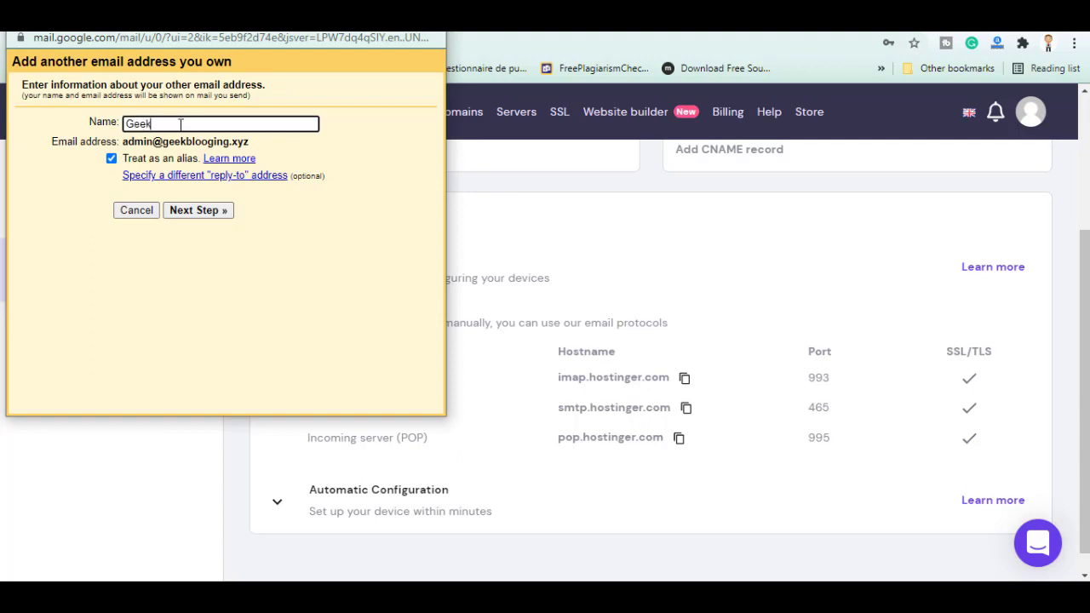
{"action": "type", "text": "Blogging"}
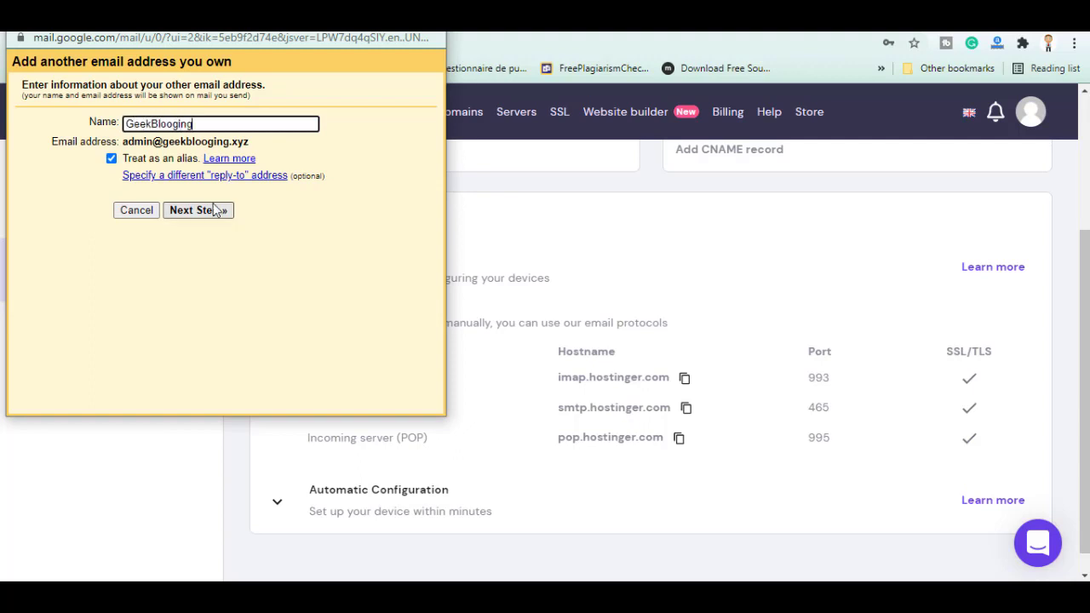
{"action": "left_click", "coordinate": [215, 212]}
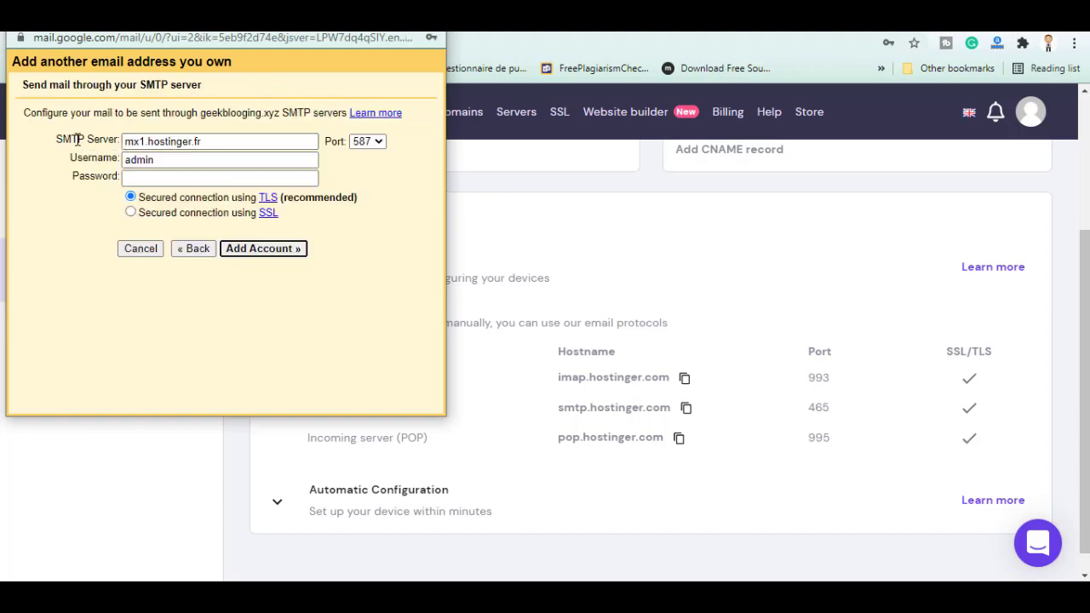
Set the SMTP server to smtp.hostinger.com on port 465
{"action": "left_click", "coordinate": [584, 263]}
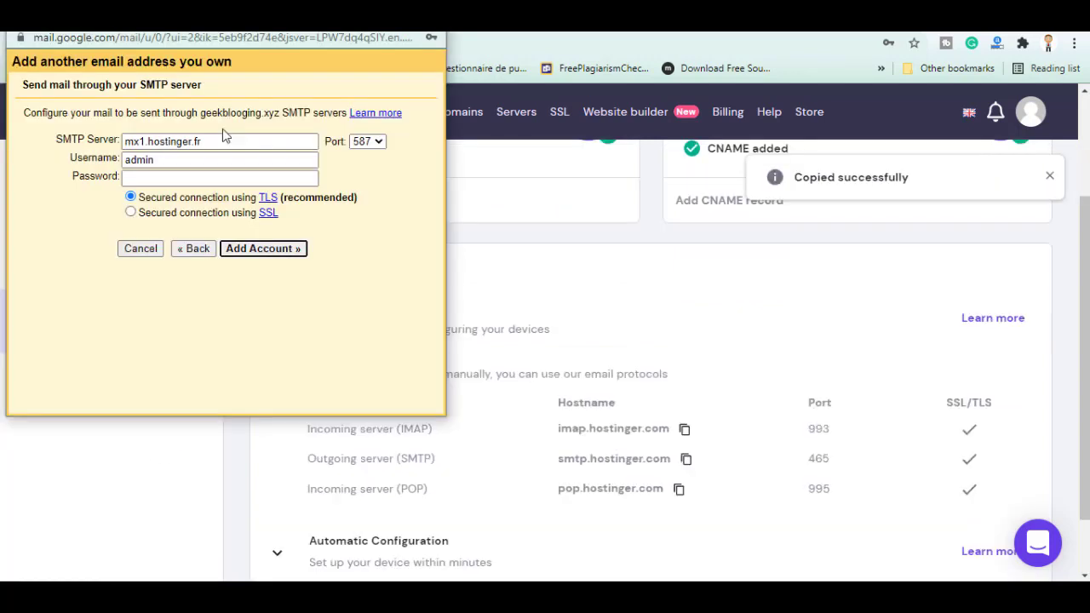
{"action": "left_click", "coordinate": [231, 138]}
{"action": "triple_click", "coordinate": [230, 139]}
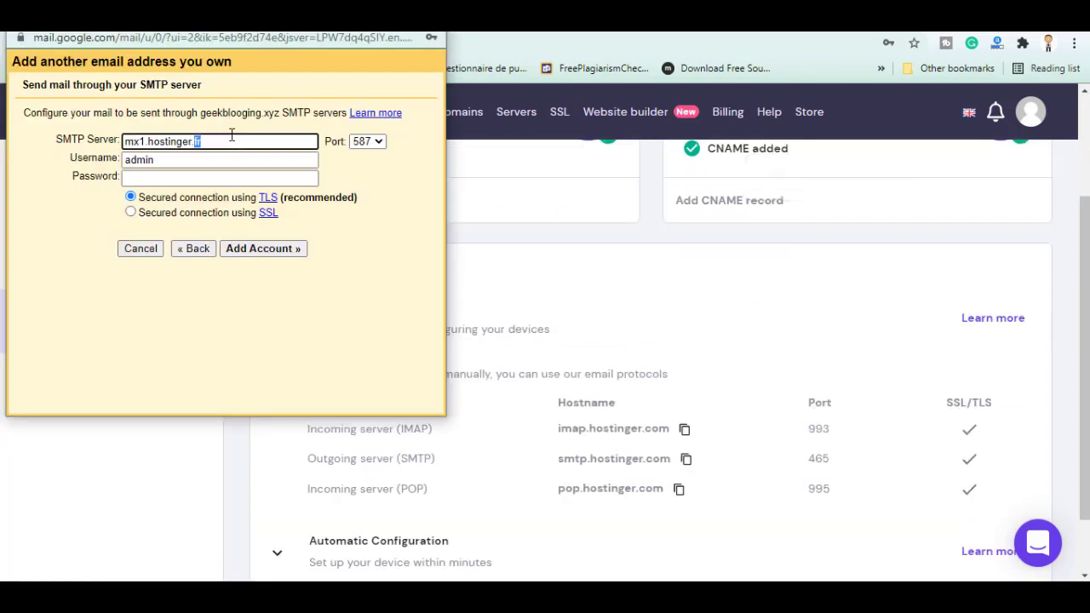
{"action": "key", "text": "ctrl+v"}
{"action": "left_click", "coordinate": [380, 143]}
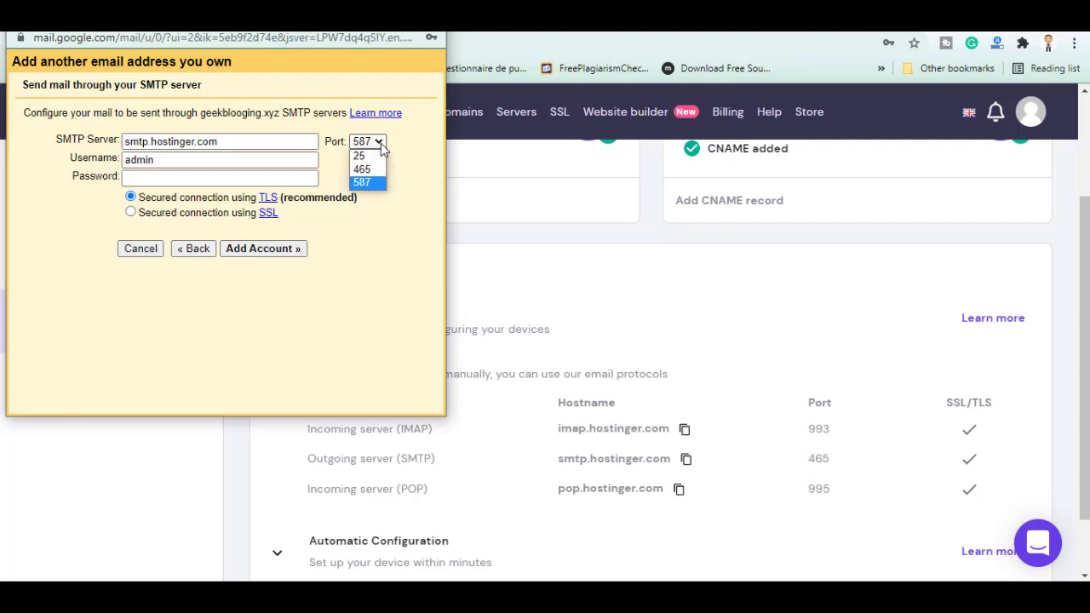
{"action": "left_click", "coordinate": [363, 170]}
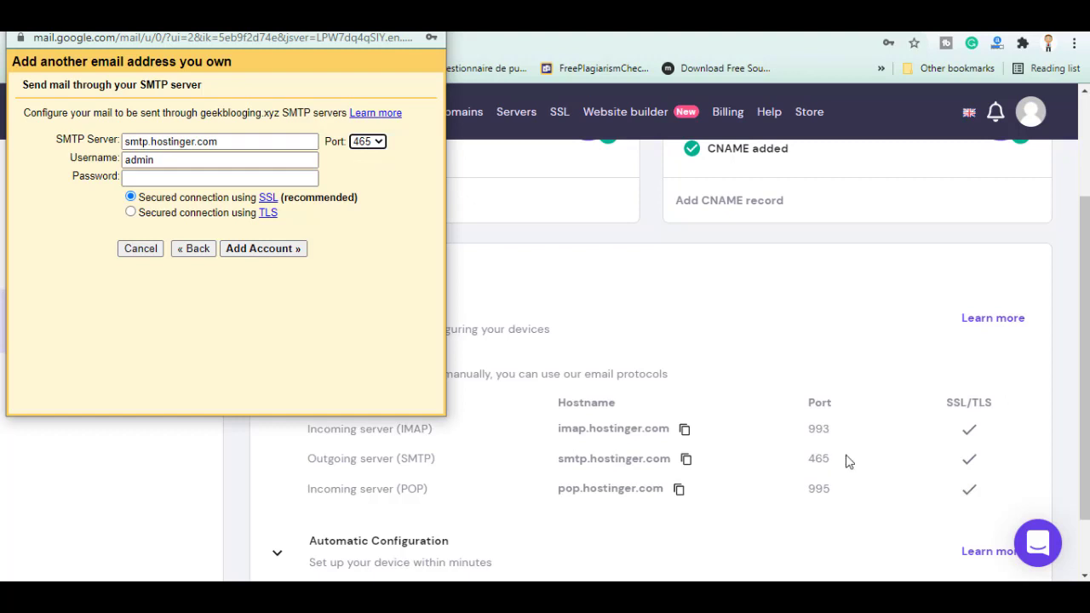
Complete the SMTP username to the full business address, enter the password, and add the account
{"action": "left_click", "coordinate": [158, 160]}
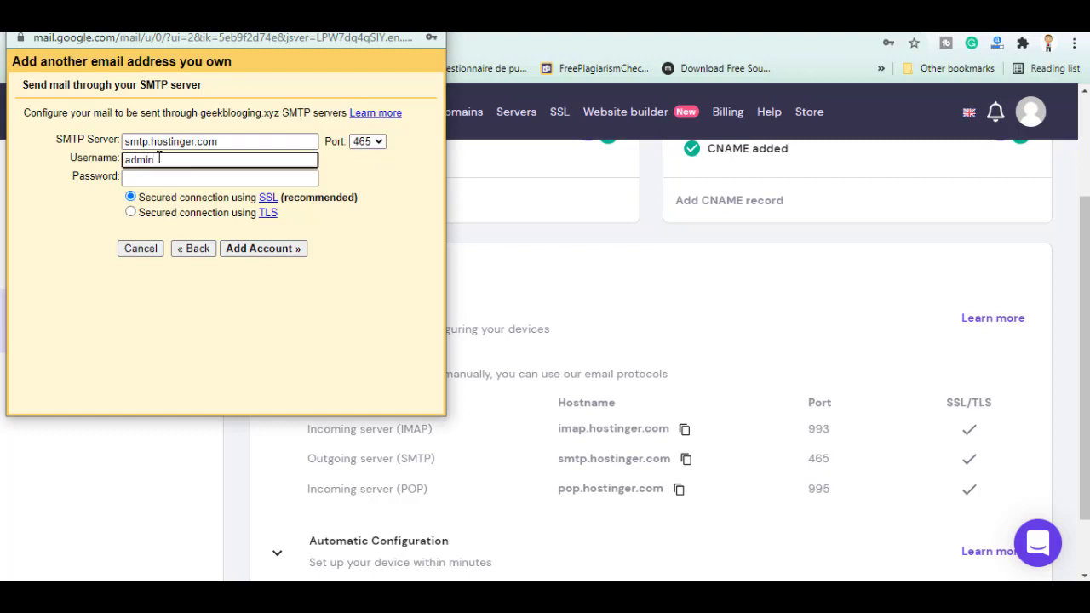
{"action": "type", "text": "@geekbl"}
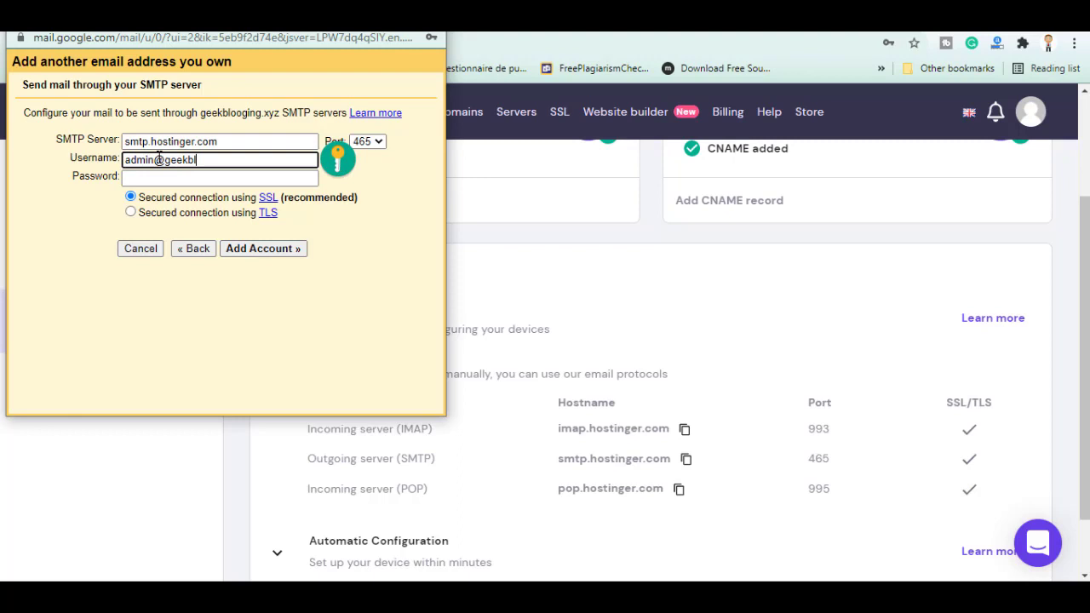
{"action": "type", "text": "ogging.xyz"}
{"action": "key", "text": "Tab"}
{"action": "key", "text": "ctrl+v"}
{"action": "left_click", "coordinate": [248, 248]}
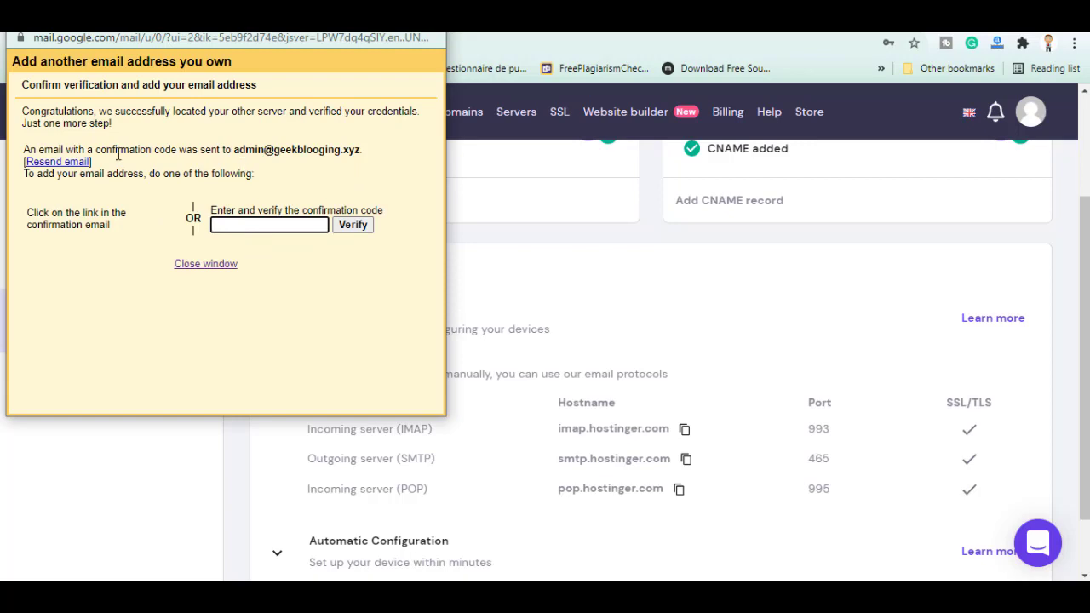
Copy the code from the Gmail Confirmation email in Hostinger Webmail and verify it in Gmail
{"action": "left_click_drag", "start_coordinate": [107, 154], "coordinate": [259, 154]}
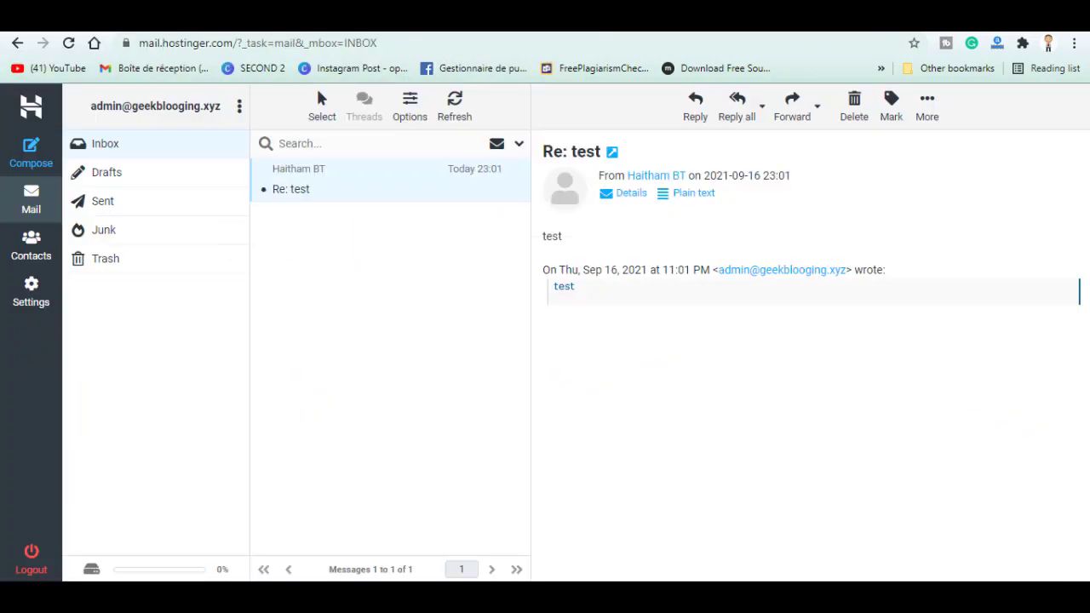
{"action": "left_click", "coordinate": [68, 42]}
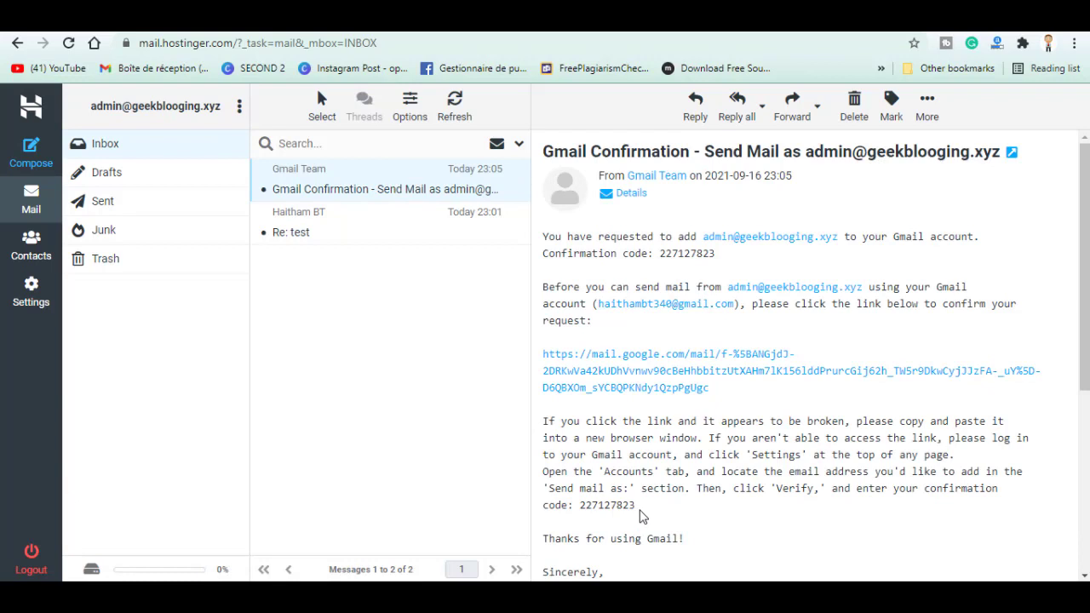
{"action": "left_click_drag", "start_coordinate": [641, 516], "coordinate": [593, 508]}
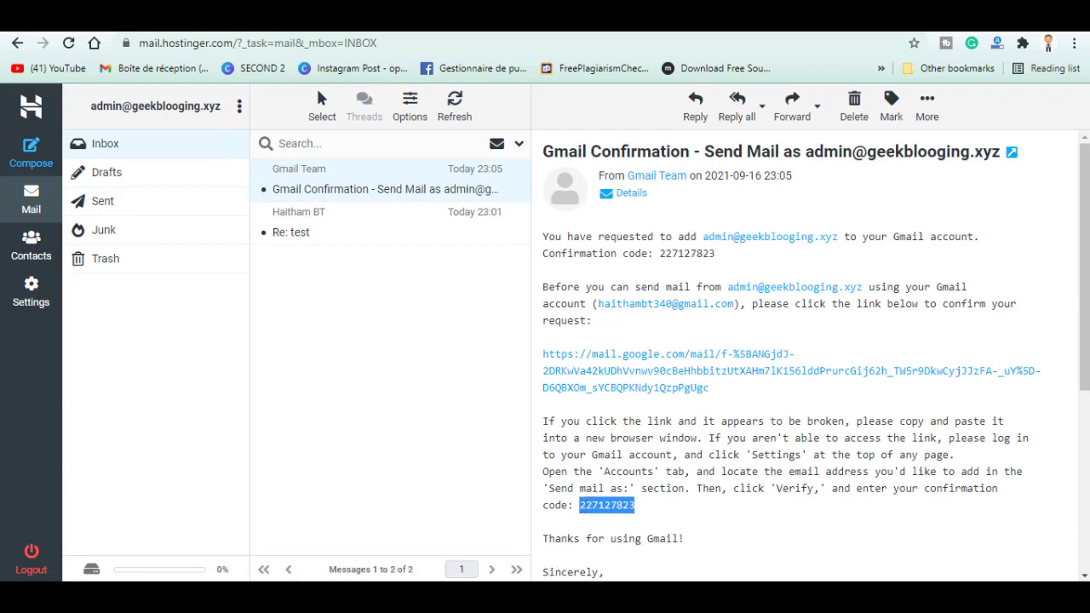
{"action": "key", "text": "alt+Tab"}
{"action": "left_click", "coordinate": [298, 227]}
{"action": "key", "text": "ctrl+v"}
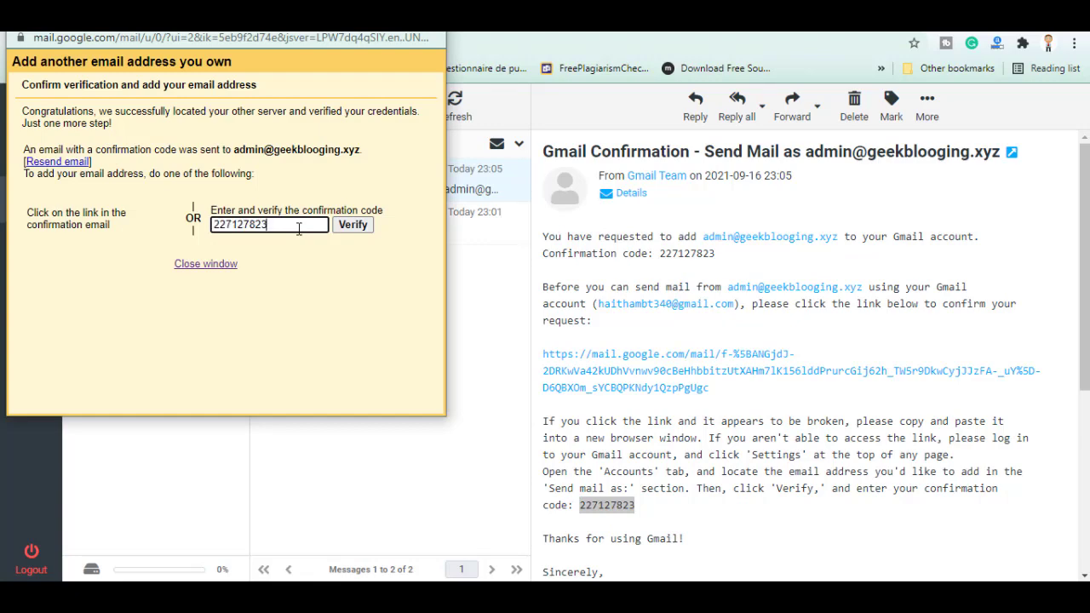
{"action": "left_click", "coordinate": [354, 228]}
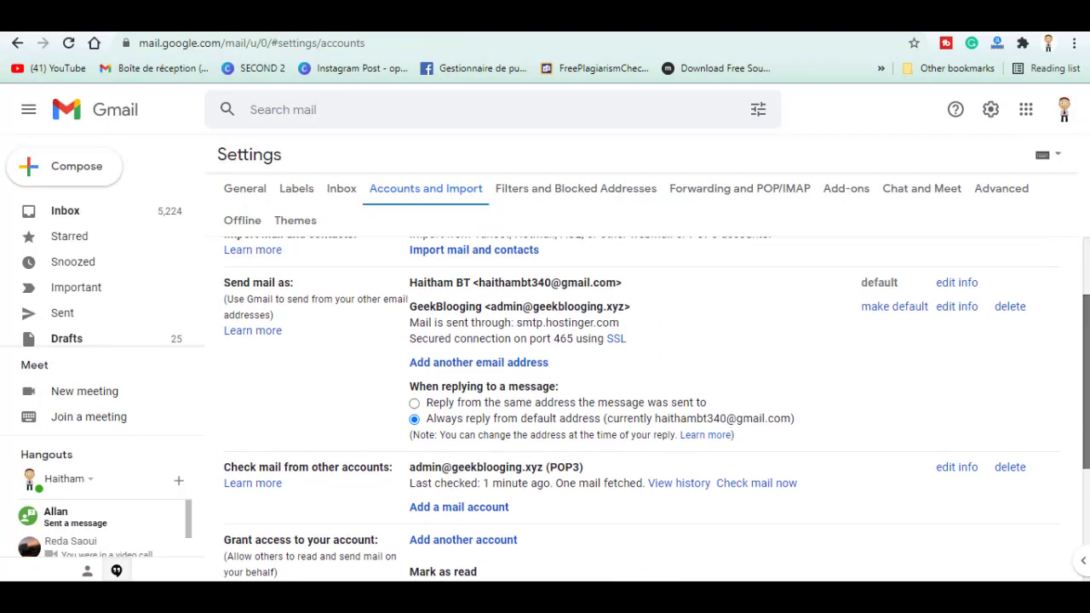
Select 'Reply from the same address the message was sent to', then open the 'test' thread
{"action": "left_click", "coordinate": [416, 405]}
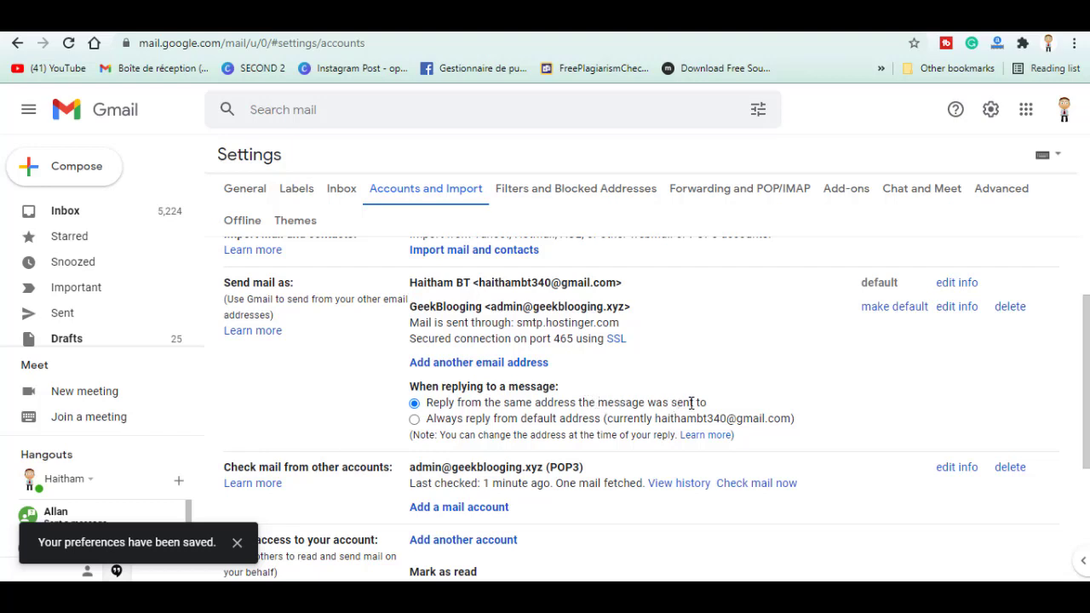
{"action": "scroll", "coordinate": [692, 402], "scroll_direction": "up", "scroll_amount": 3}
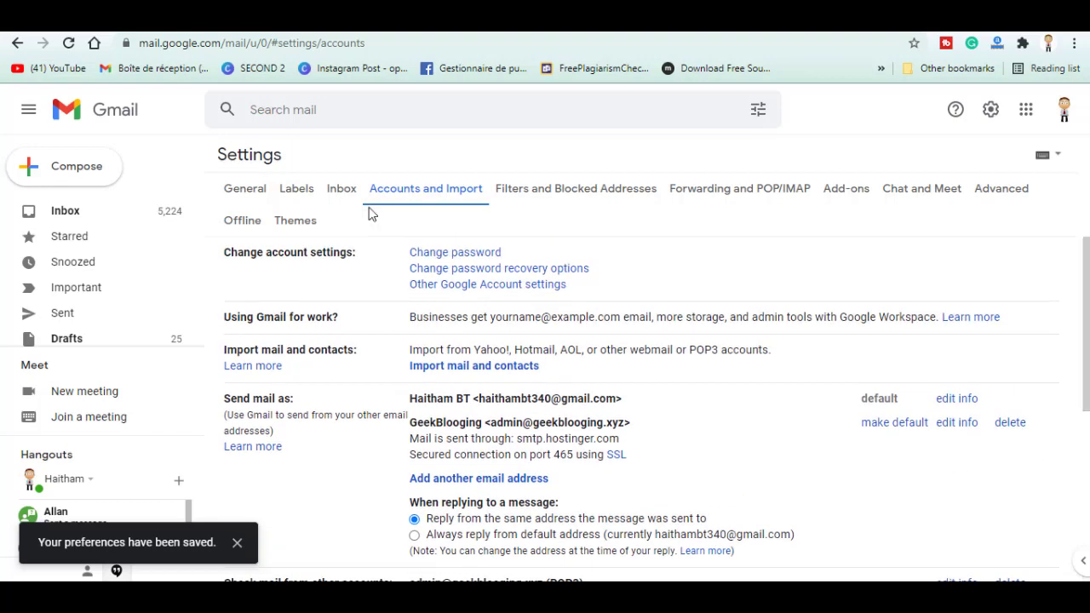
{"action": "left_click", "coordinate": [65, 211]}
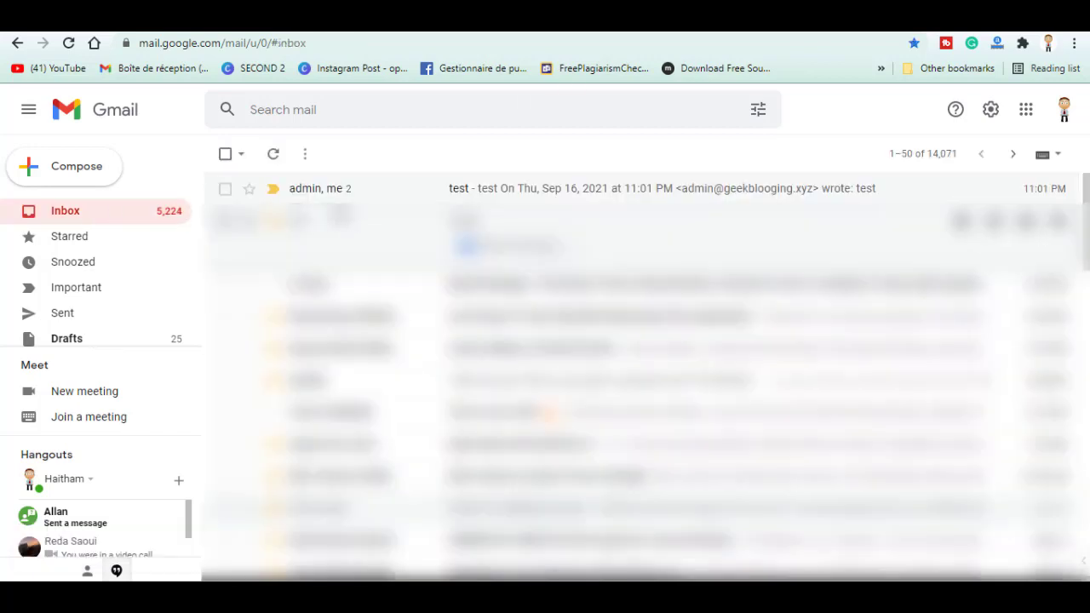
{"action": "left_click", "coordinate": [361, 194]}
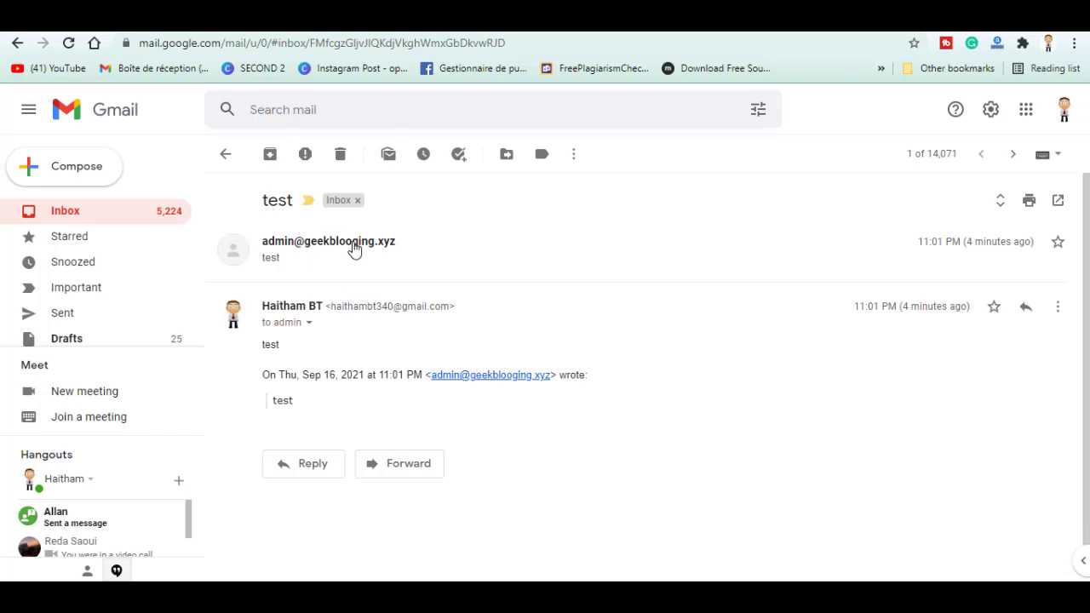
{"action": "mouse_move", "coordinate": [358, 247]}
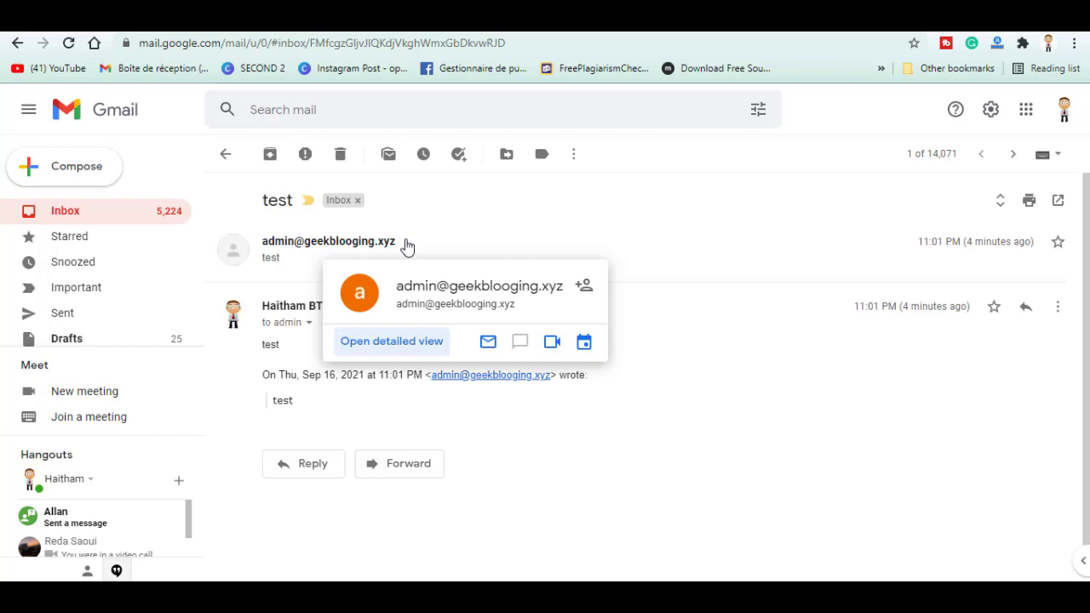
{"action": "mouse_move", "coordinate": [281, 247]}
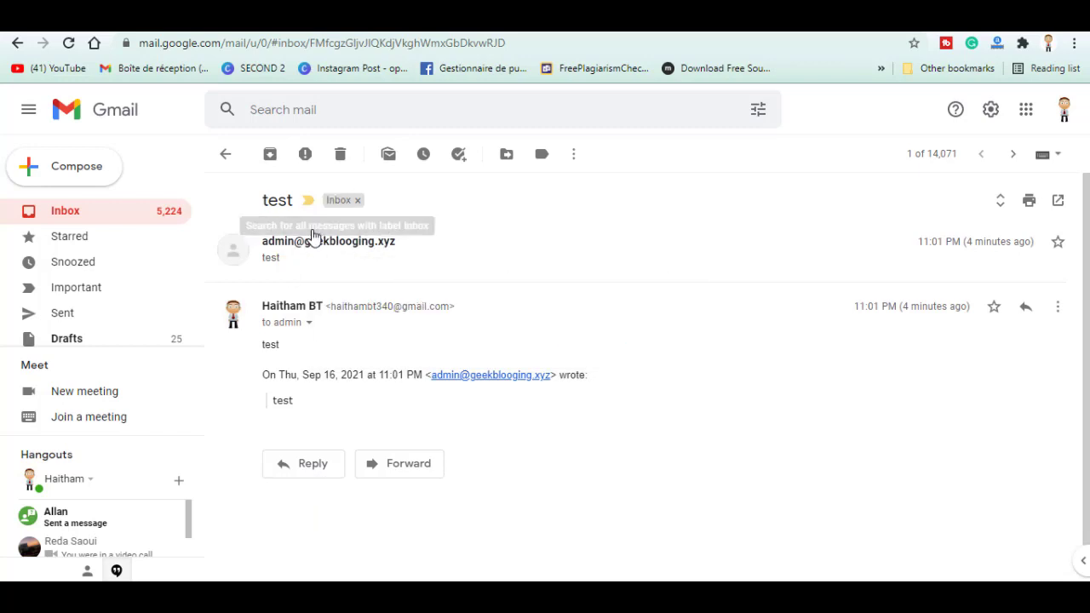
Start a reply to the test thread sent from the GeekBlogging address
{"action": "left_click", "coordinate": [303, 470]}
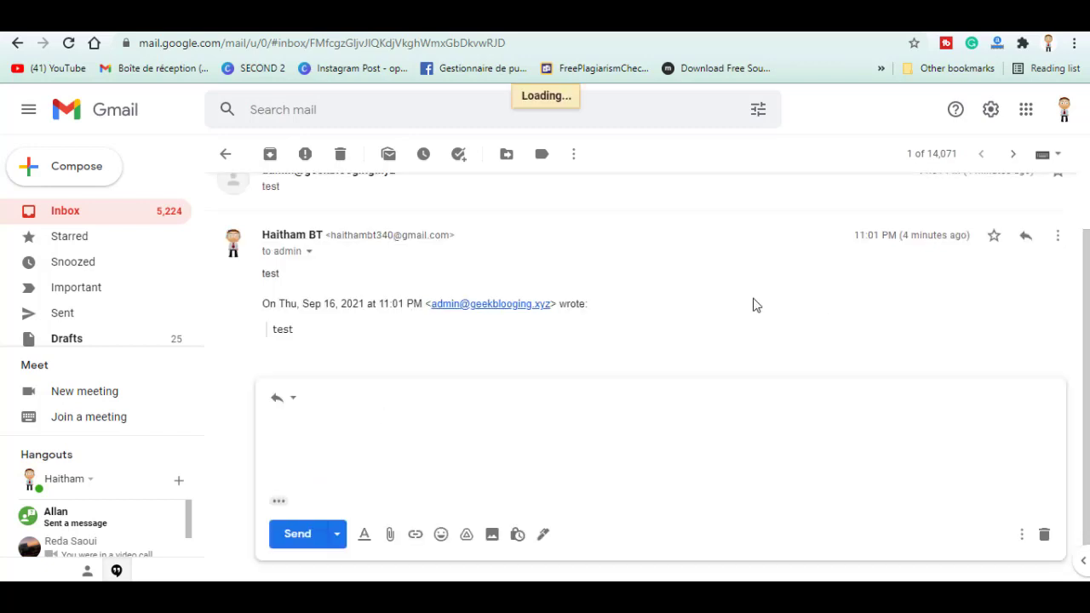
{"action": "left_click", "coordinate": [330, 359]}
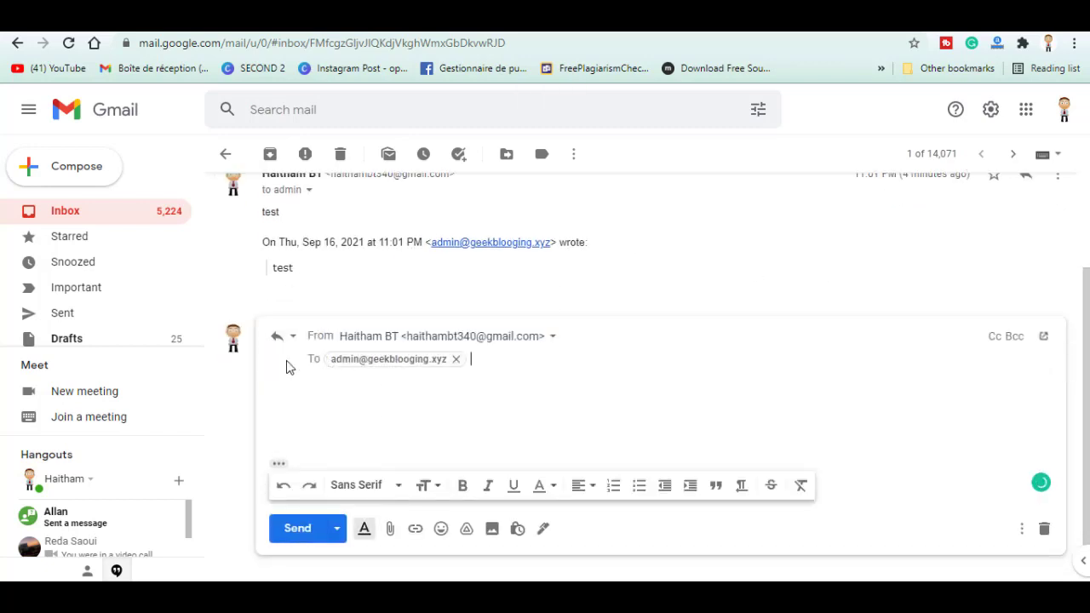
{"action": "left_click", "coordinate": [446, 344]}
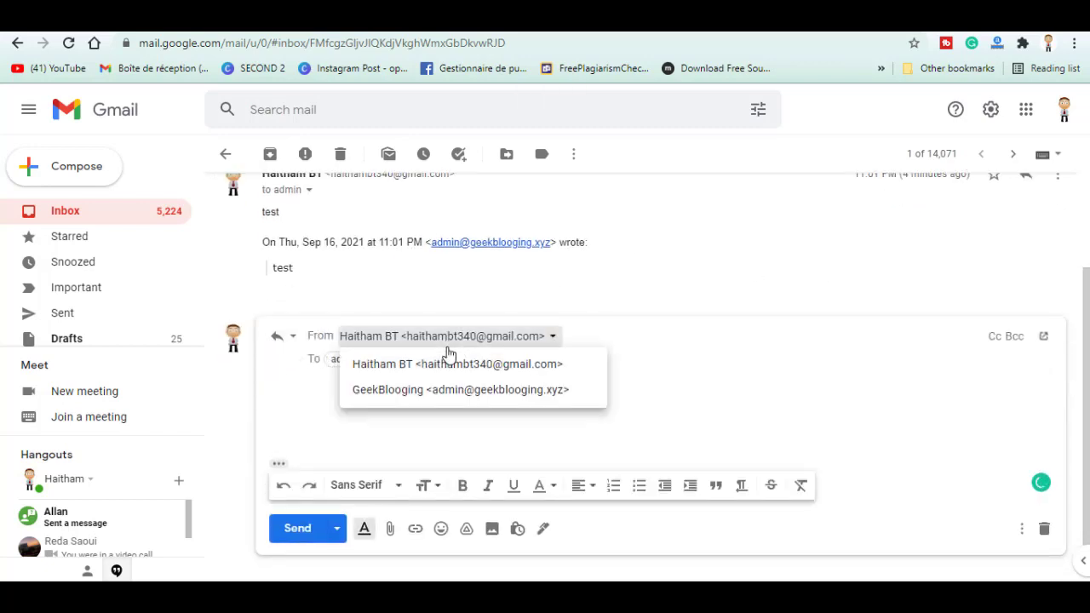
{"action": "left_click", "coordinate": [438, 393]}
Address the reply to the second Gmail account, send it, and switch to that account
{"action": "left_click", "coordinate": [454, 359]}
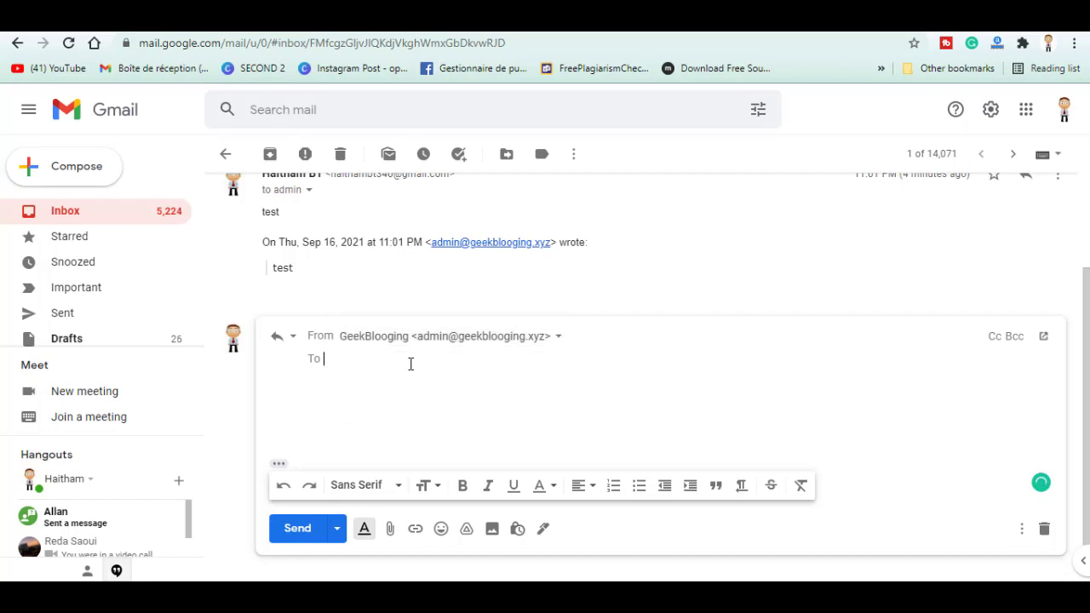
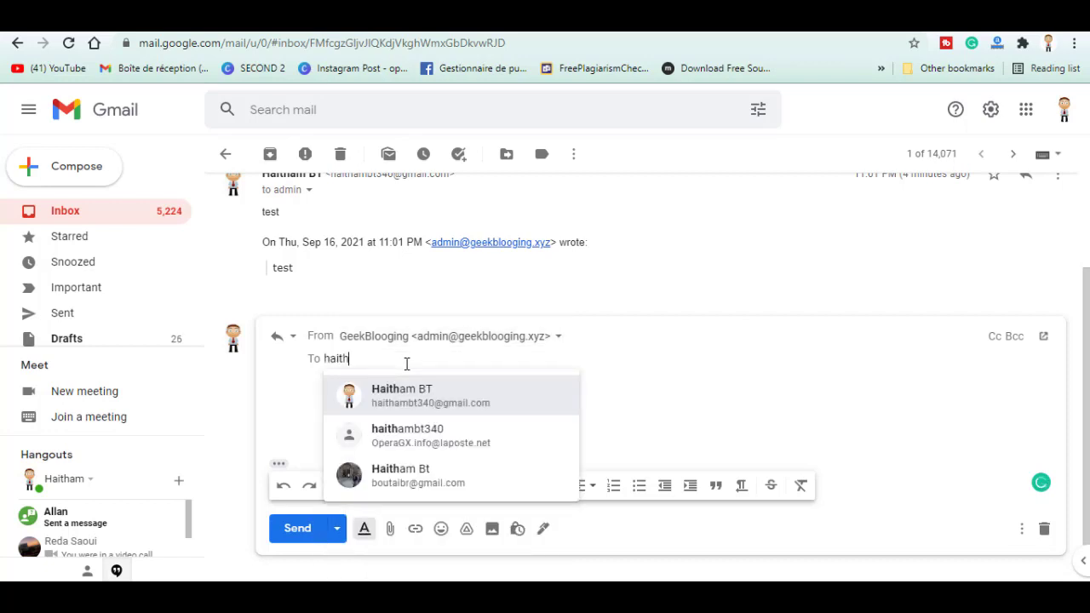
{"action": "left_click", "coordinate": [379, 384]}
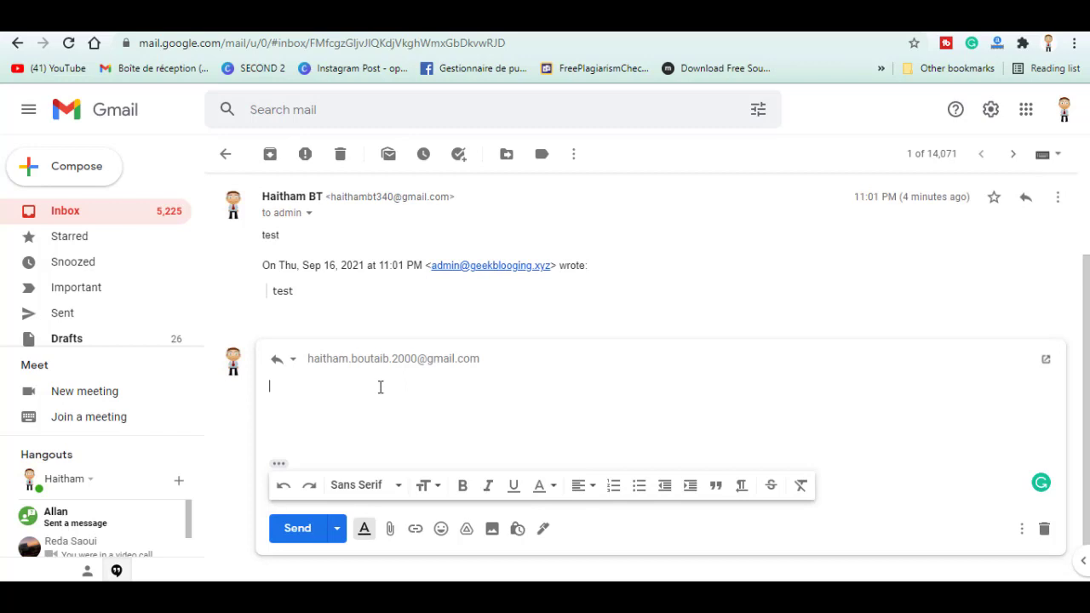
{"action": "left_click", "coordinate": [302, 530]}
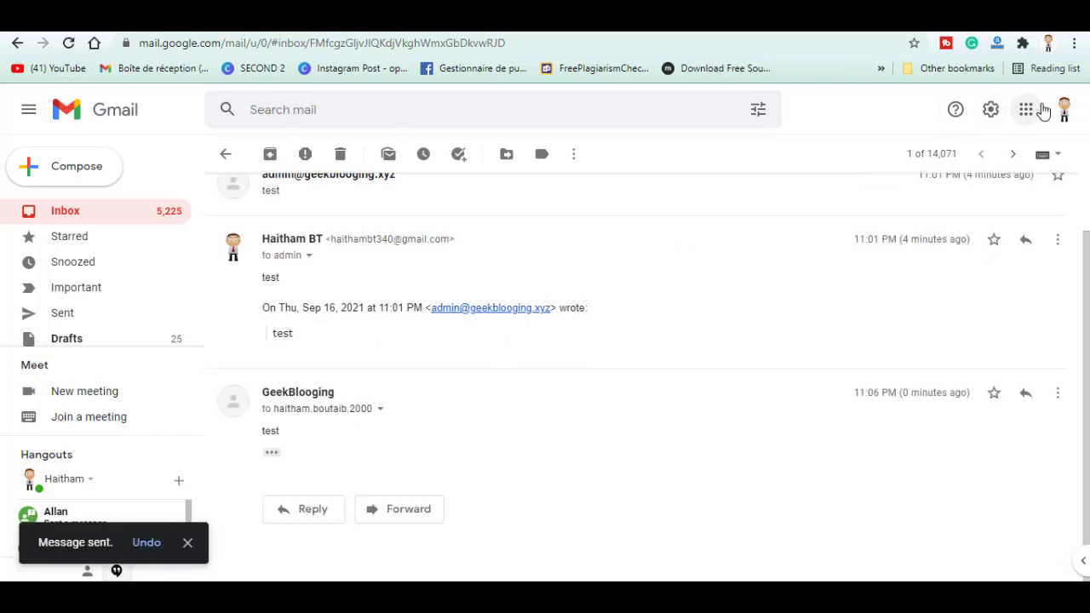
{"action": "left_click", "coordinate": [1068, 117]}
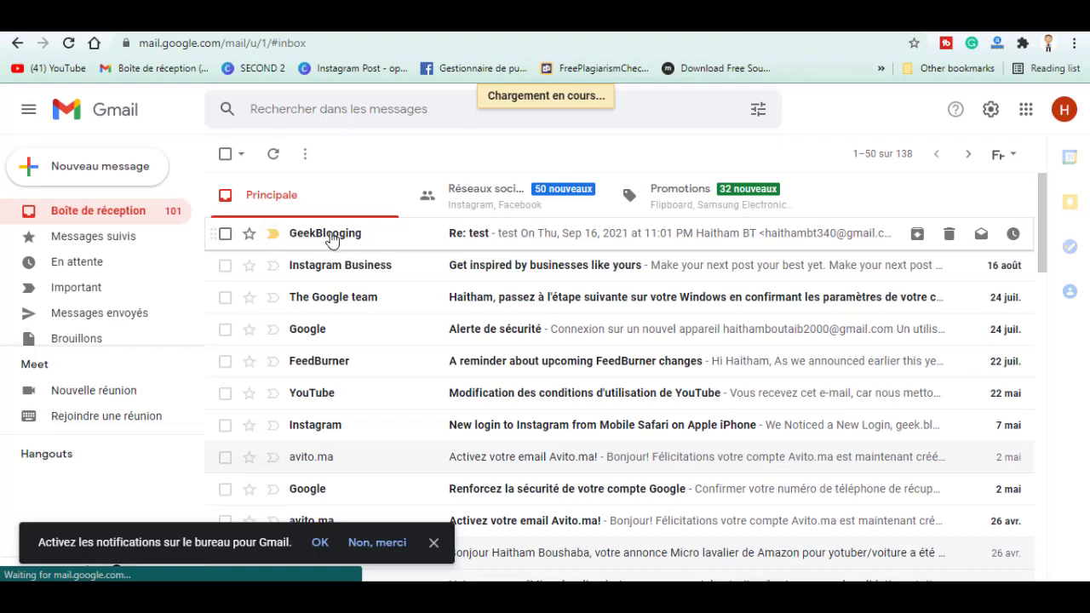
Open the GeekBlogging 'Re: test' message and highlight its sender name and address
{"action": "left_click", "coordinate": [333, 239]}
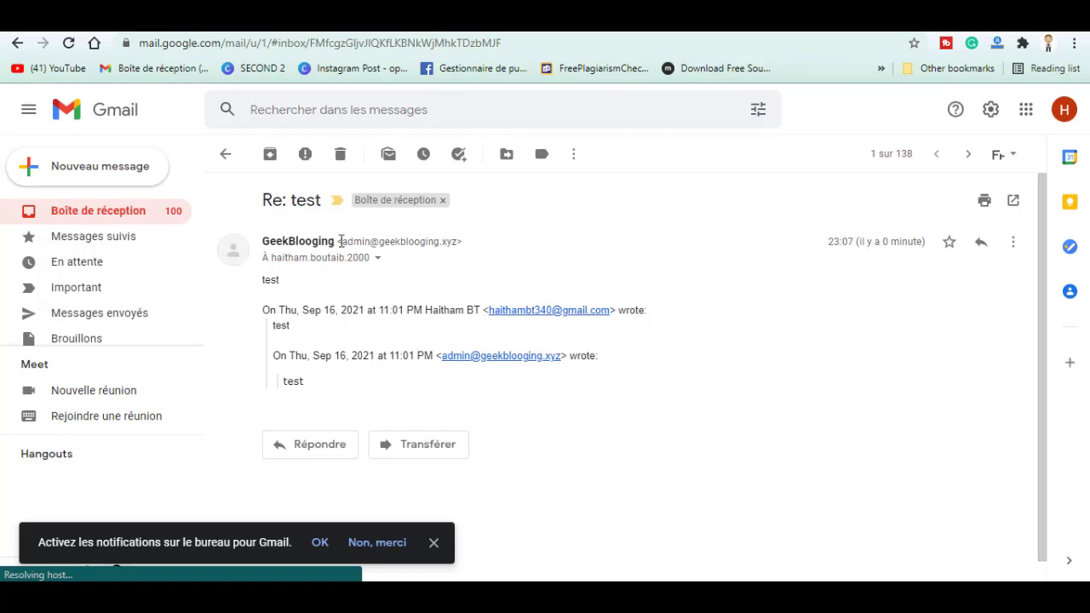
{"action": "left_click_drag", "start_coordinate": [340, 241], "coordinate": [458, 241]}
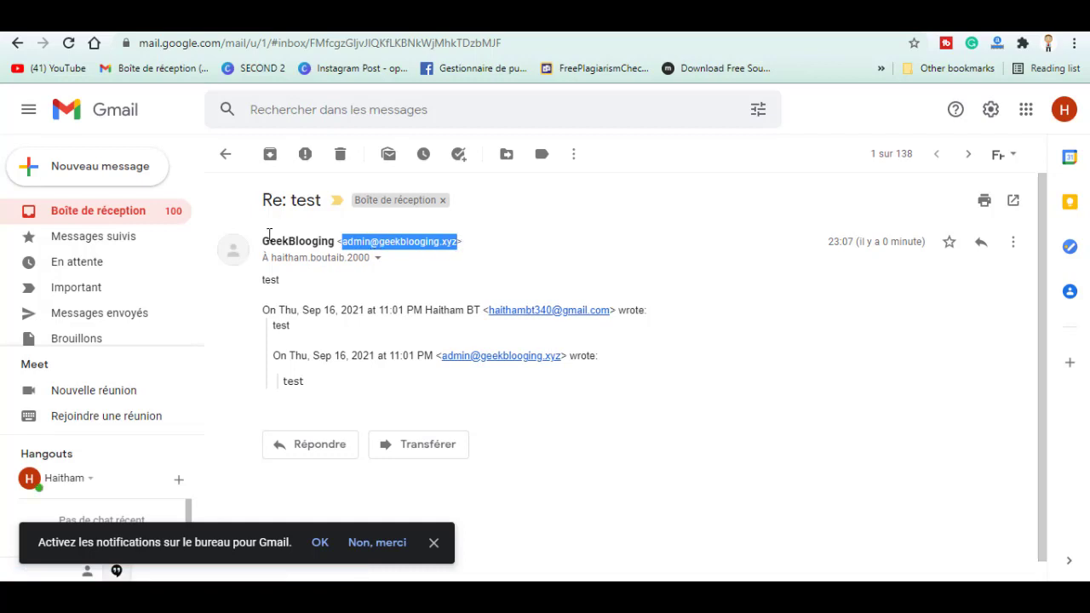
{"action": "left_click_drag", "start_coordinate": [259, 242], "coordinate": [336, 245]}
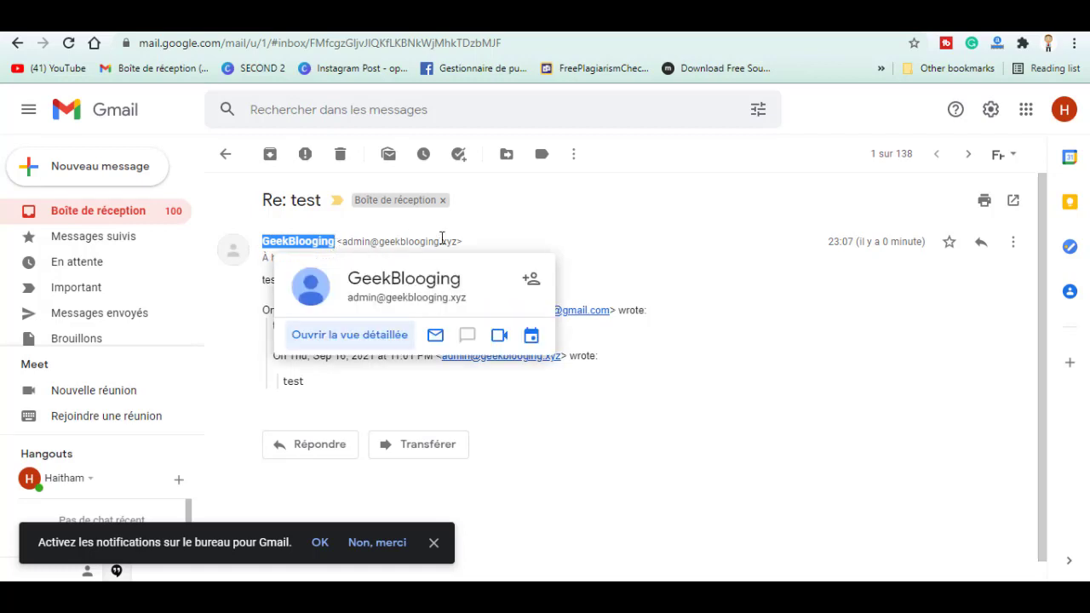
{"action": "left_click", "coordinate": [487, 241]}
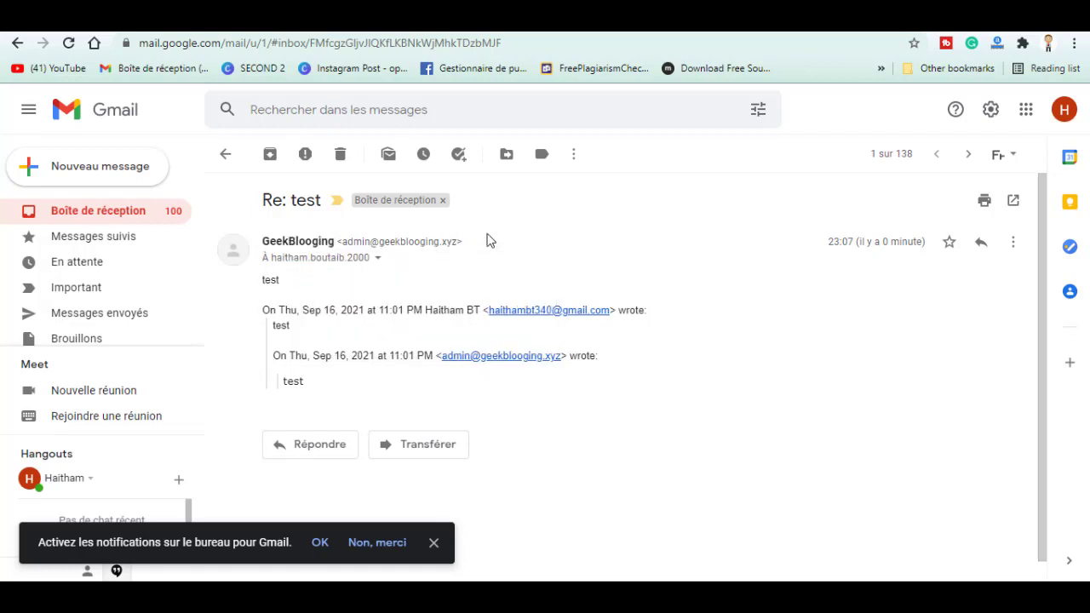
{"action": "left_click_drag", "start_coordinate": [243, 285], "coordinate": [199, 286]}
{"action": "left_click", "coordinate": [286, 297]}
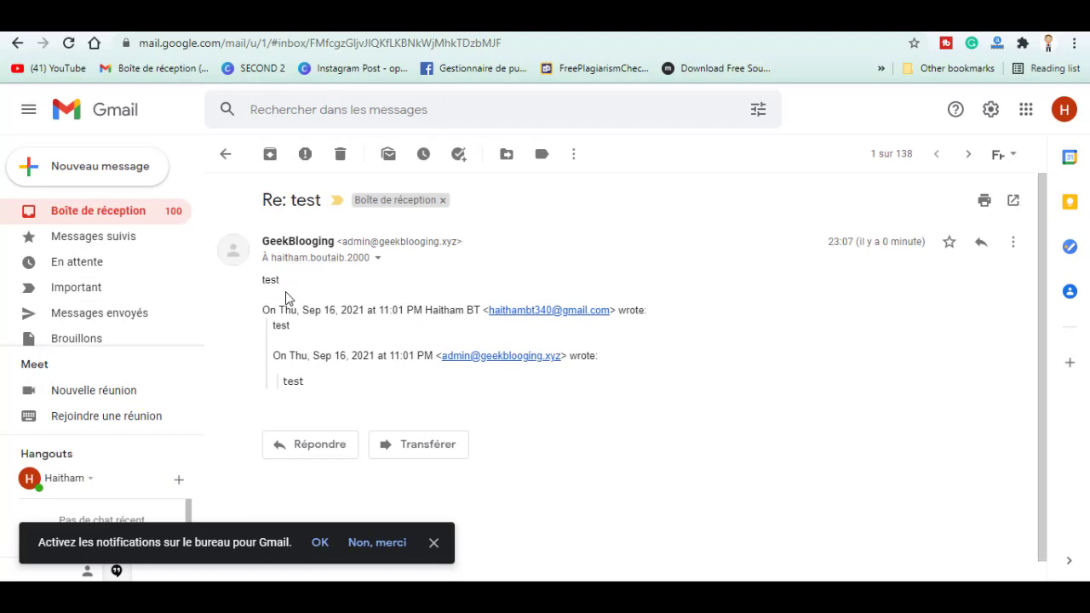